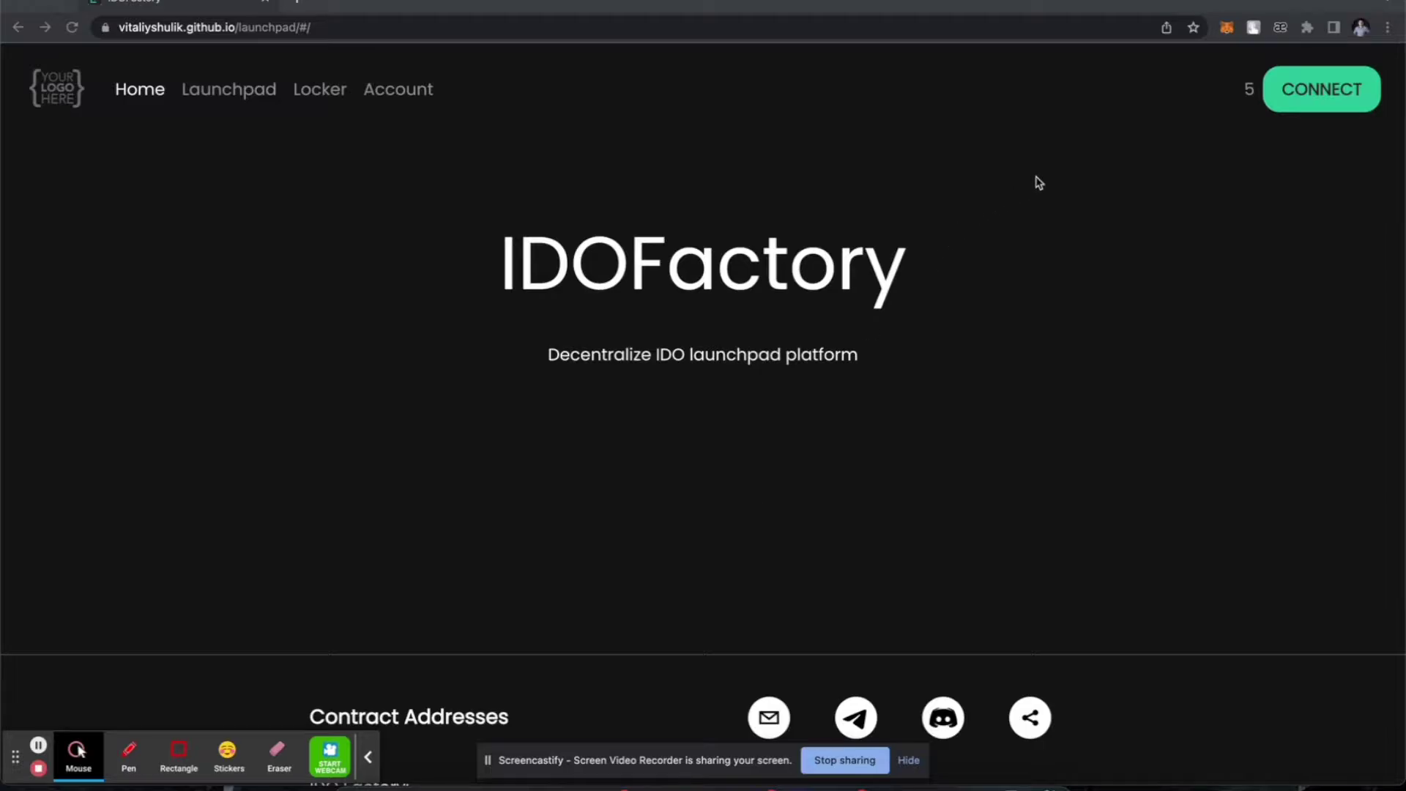
# Connect the launchpad to MetaMask Account 2 on Goerli, showing its 2.85 ETH balance.
pyautogui.click(1300, 97)
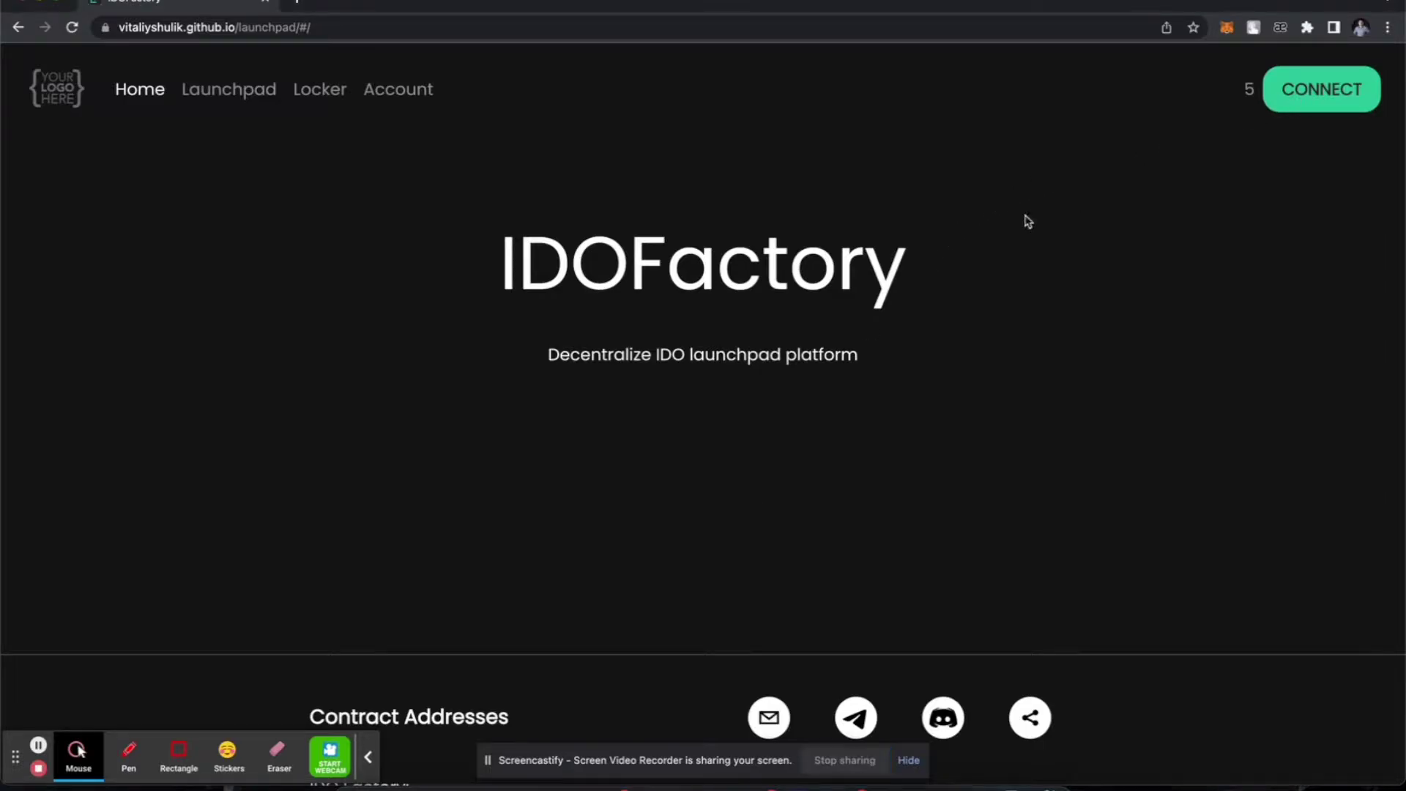
pyautogui.click(1295, 101)
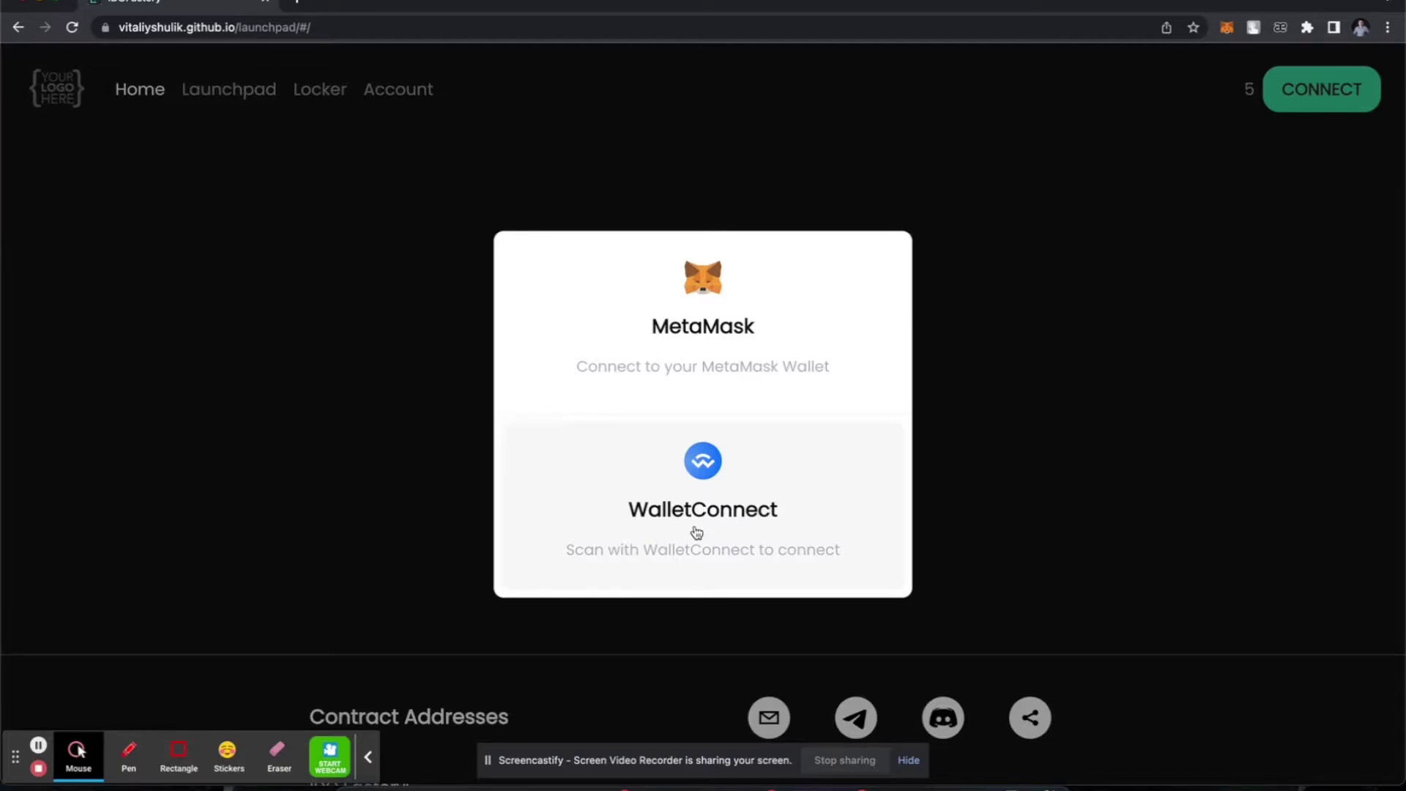
pyautogui.click(739, 297)
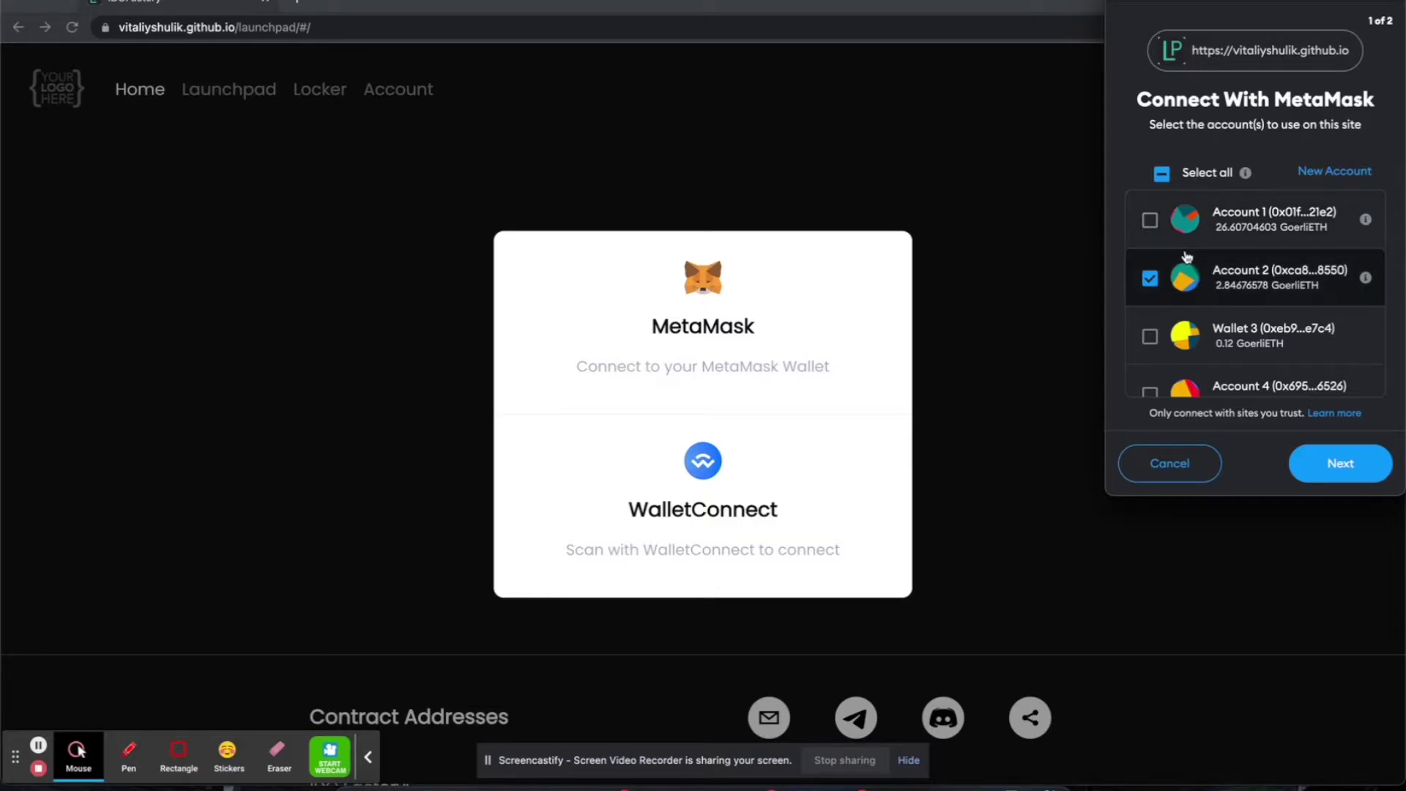
pyautogui.click(1331, 462)
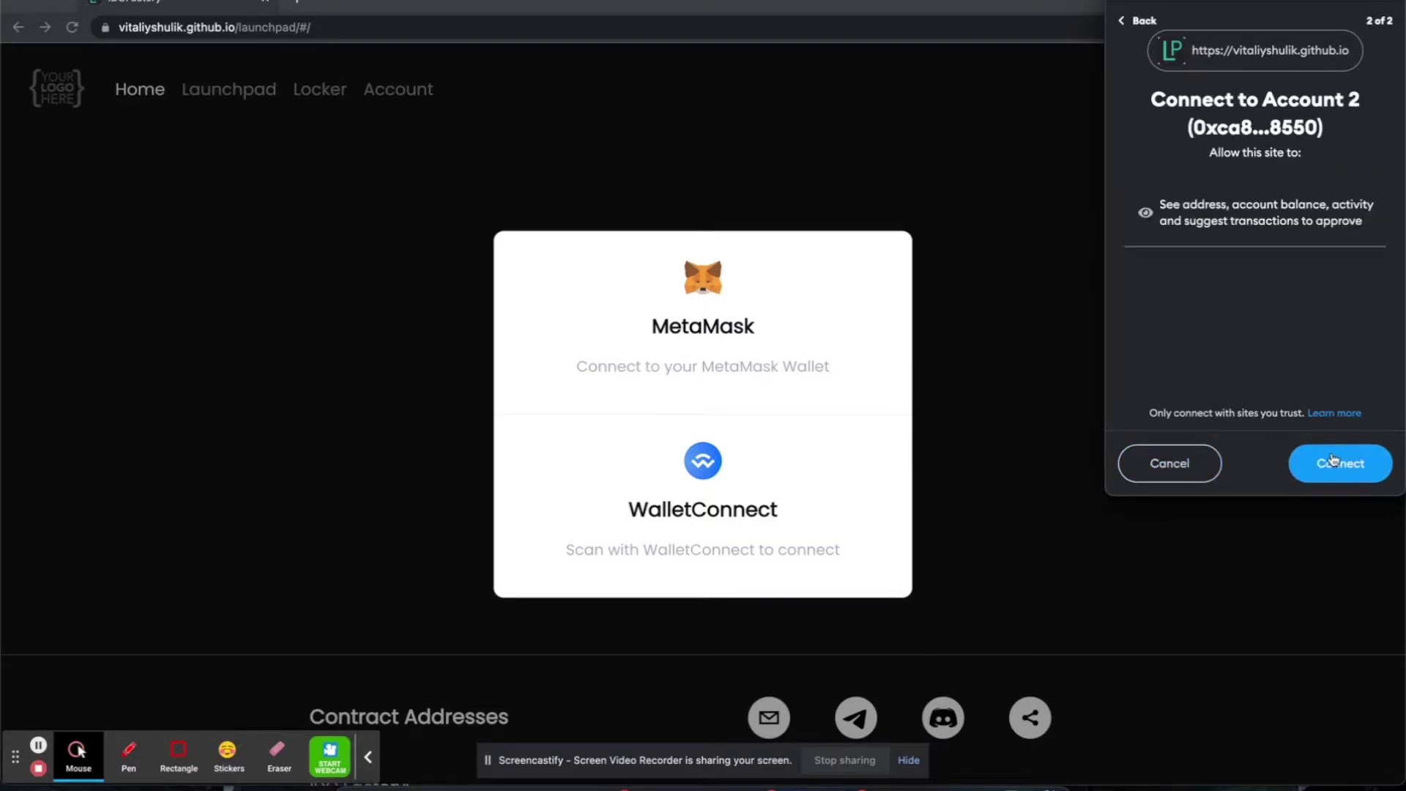
pyautogui.click(1335, 462)
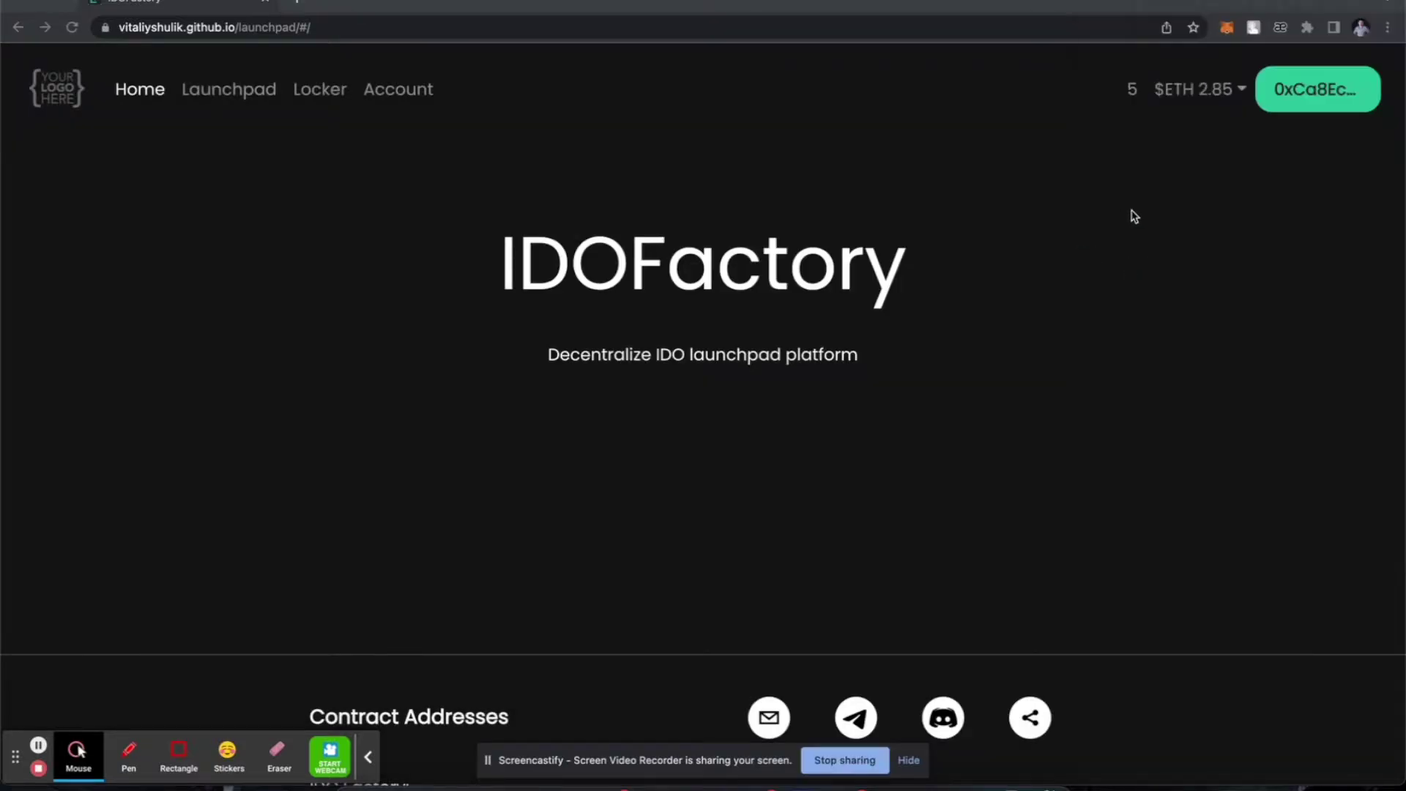
pyautogui.click(1227, 27)
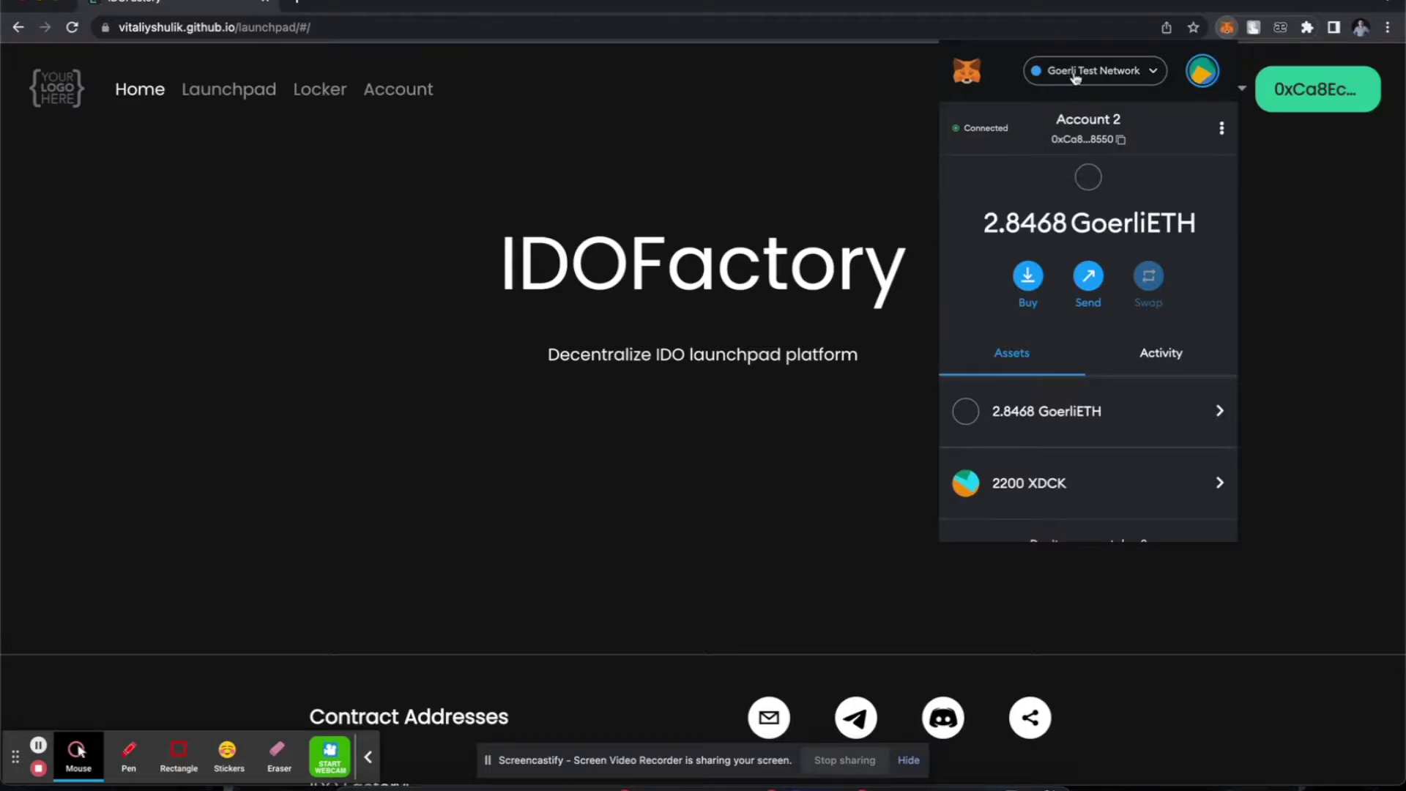
# Close the MetaMask wallet overview to return to the launchpad.
pyautogui.click(775, 159)
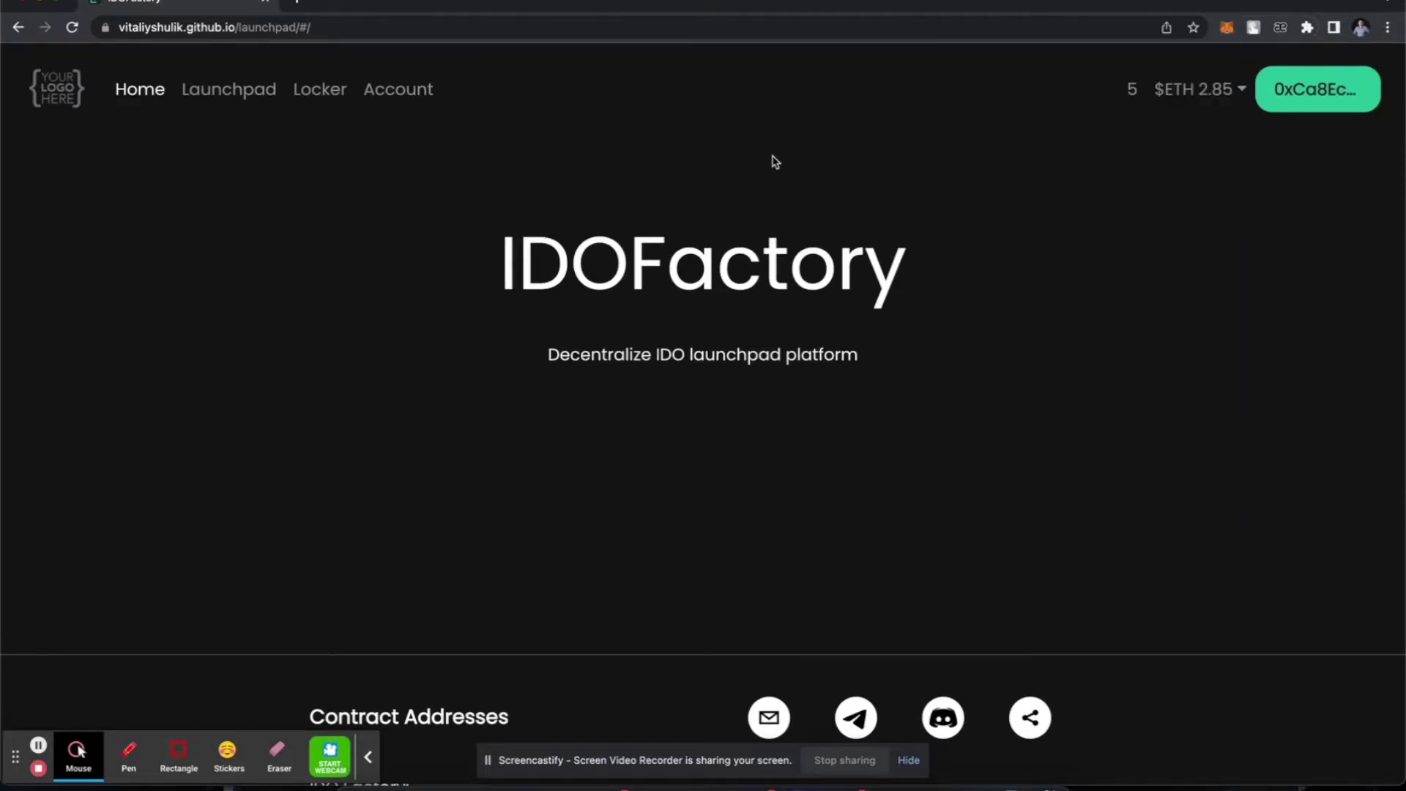
# Go to the Account page and start creating a new token locker under My Locker.
pyautogui.click(413, 90)
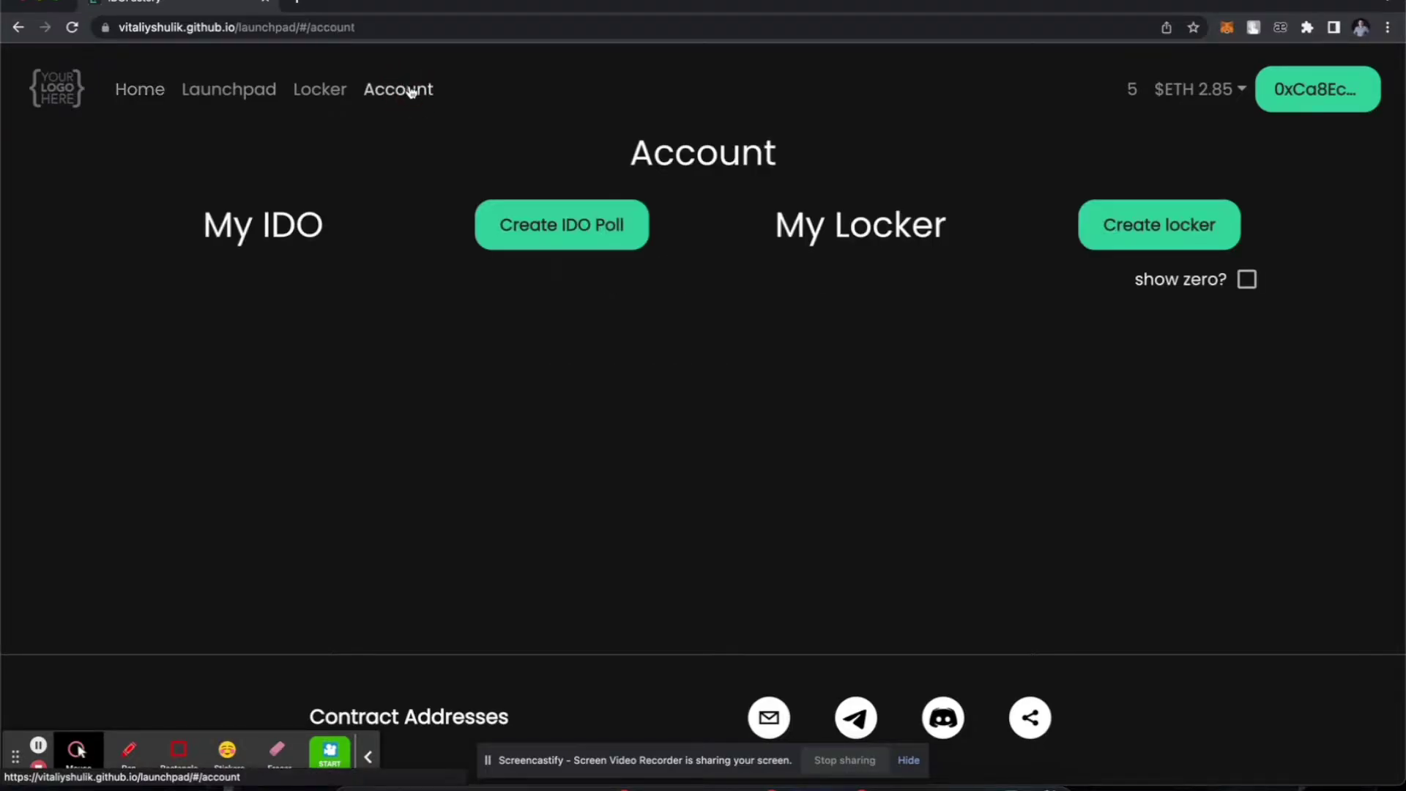
pyautogui.click(1118, 230)
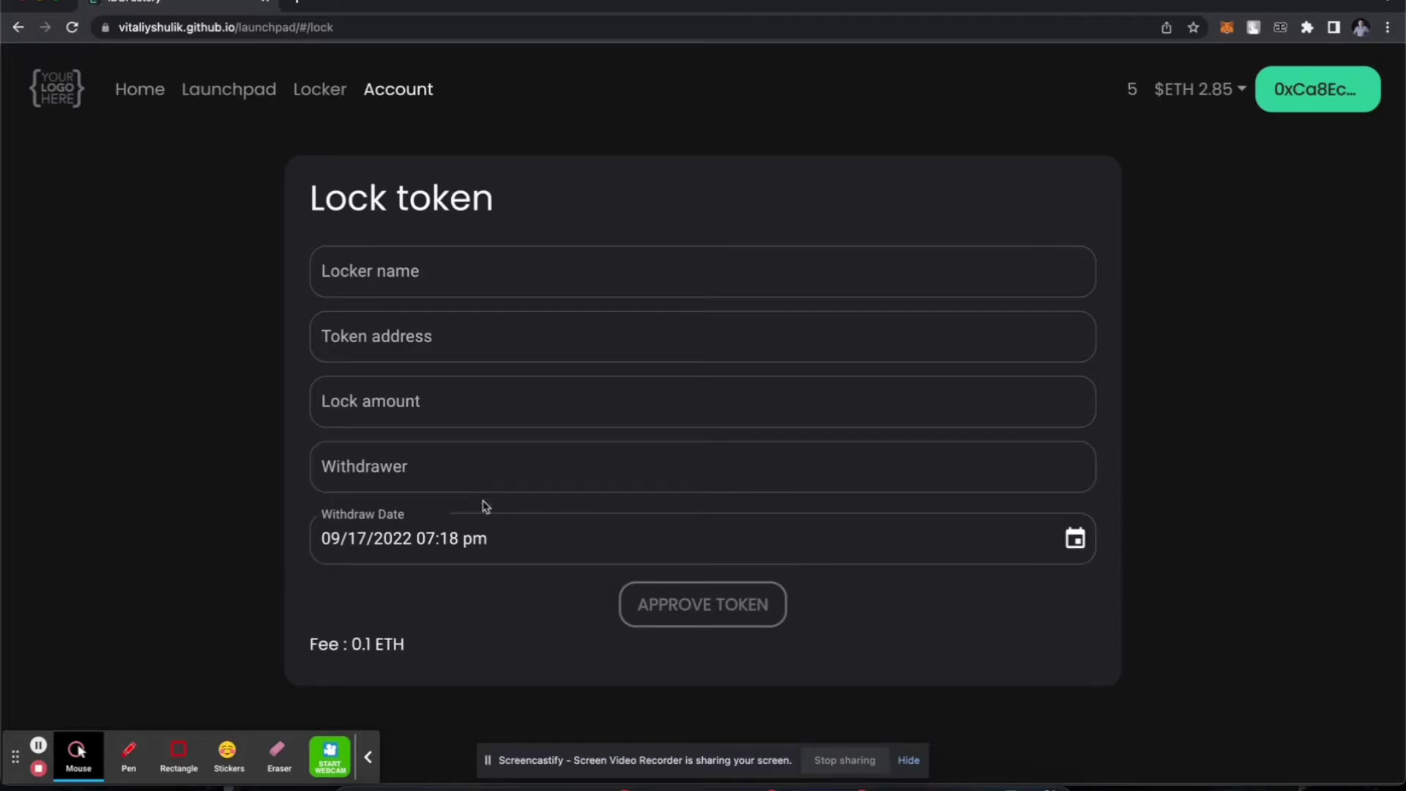
# Name the locker 'Test locker' and check the wallet for the XDCK token address.
pyautogui.click(495, 264)
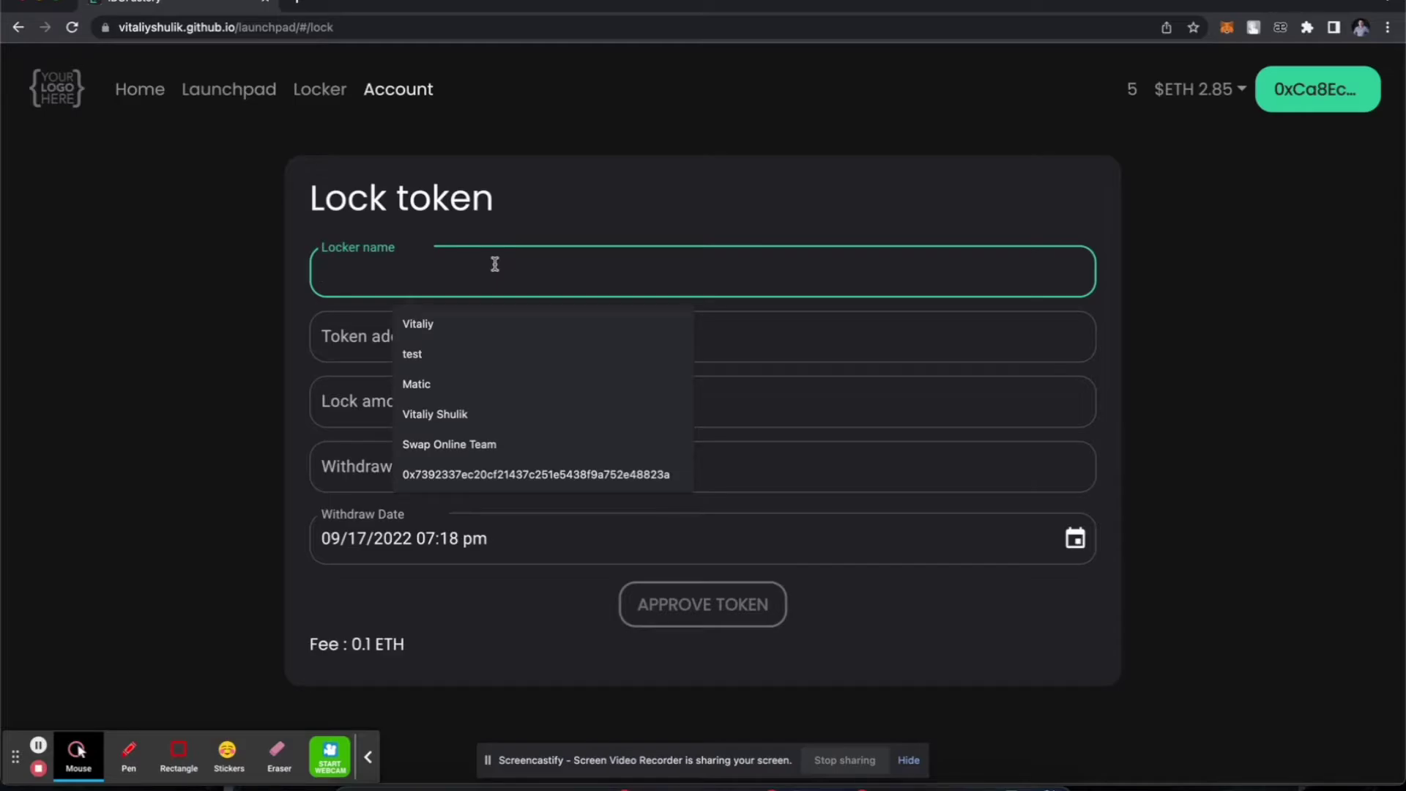
pyautogui.write('Test locker')
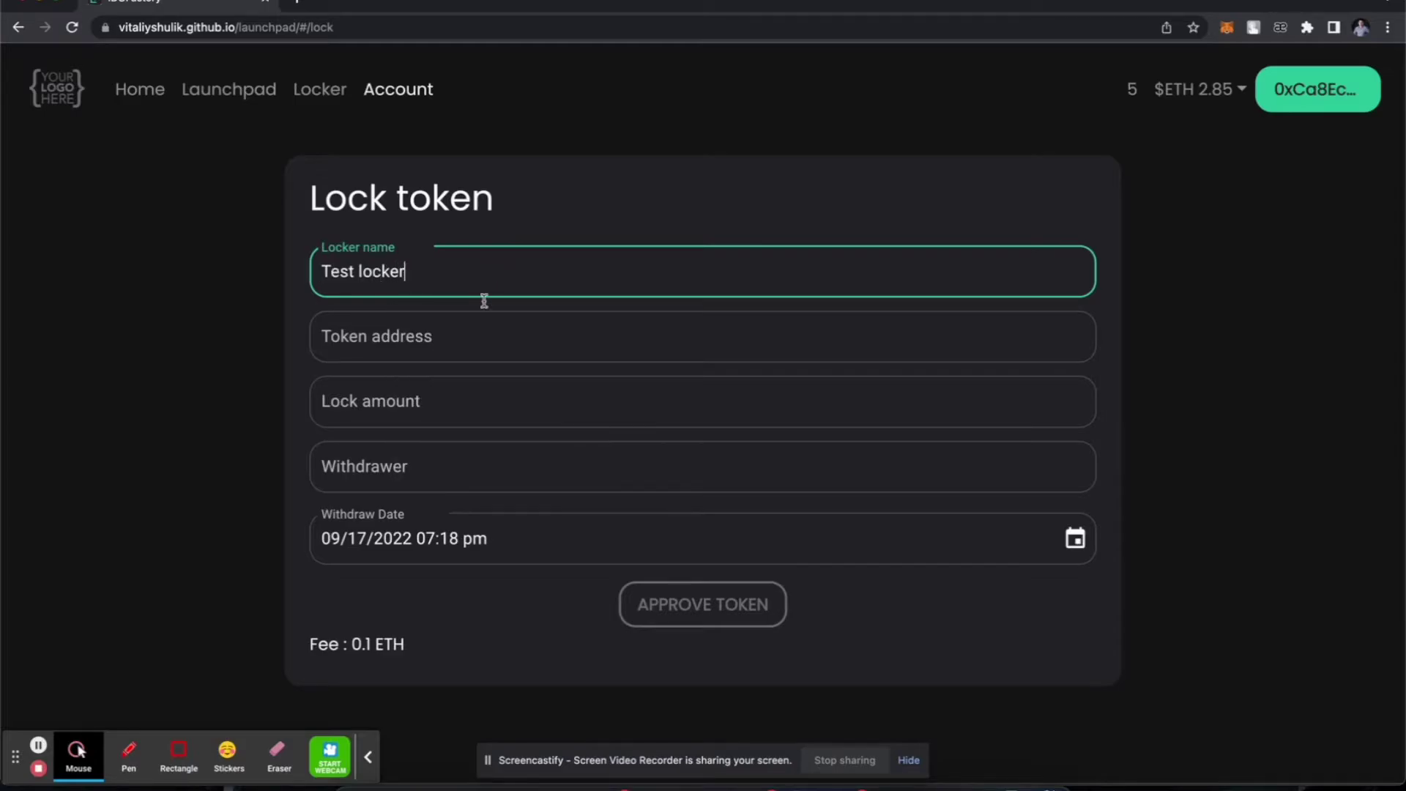
pyautogui.click(481, 337)
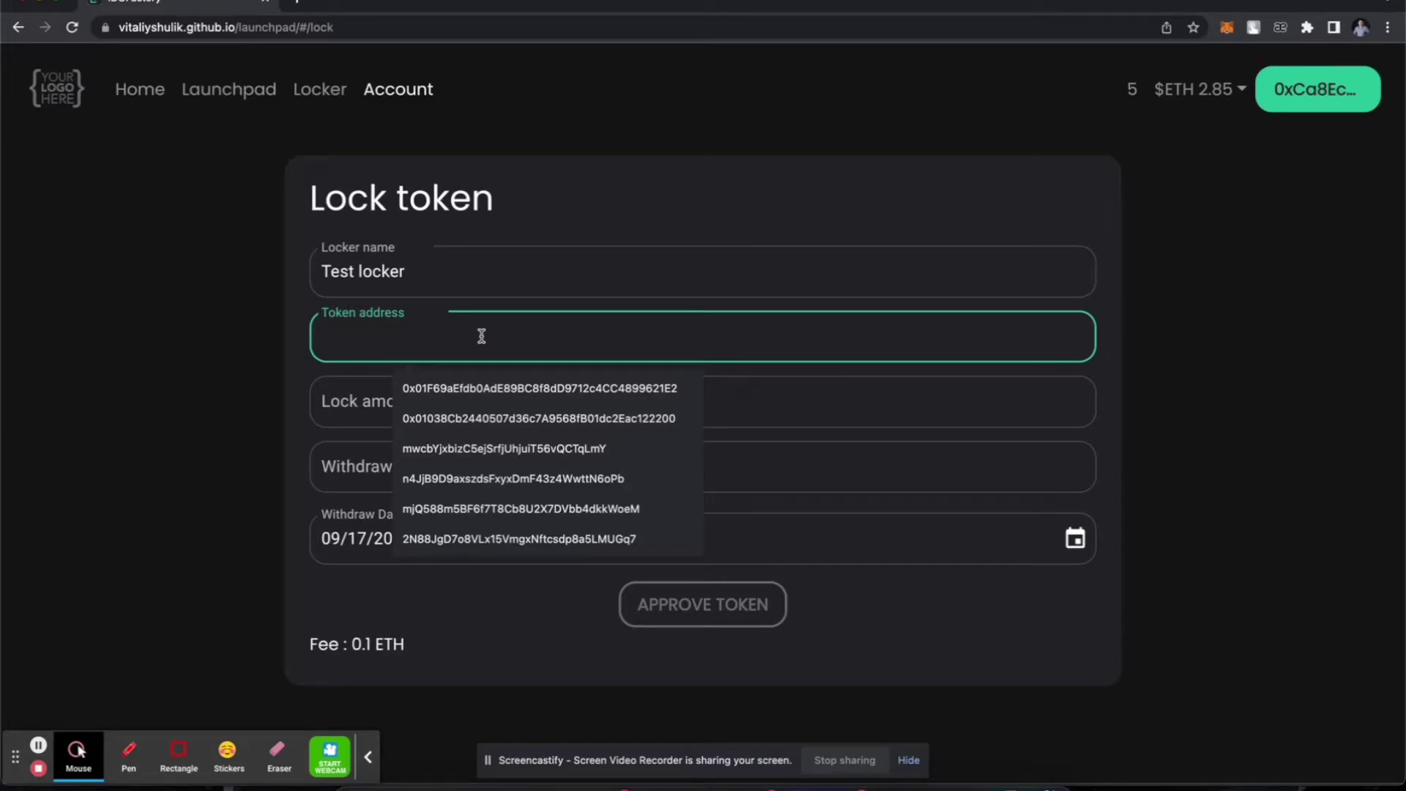
pyautogui.click(1227, 28)
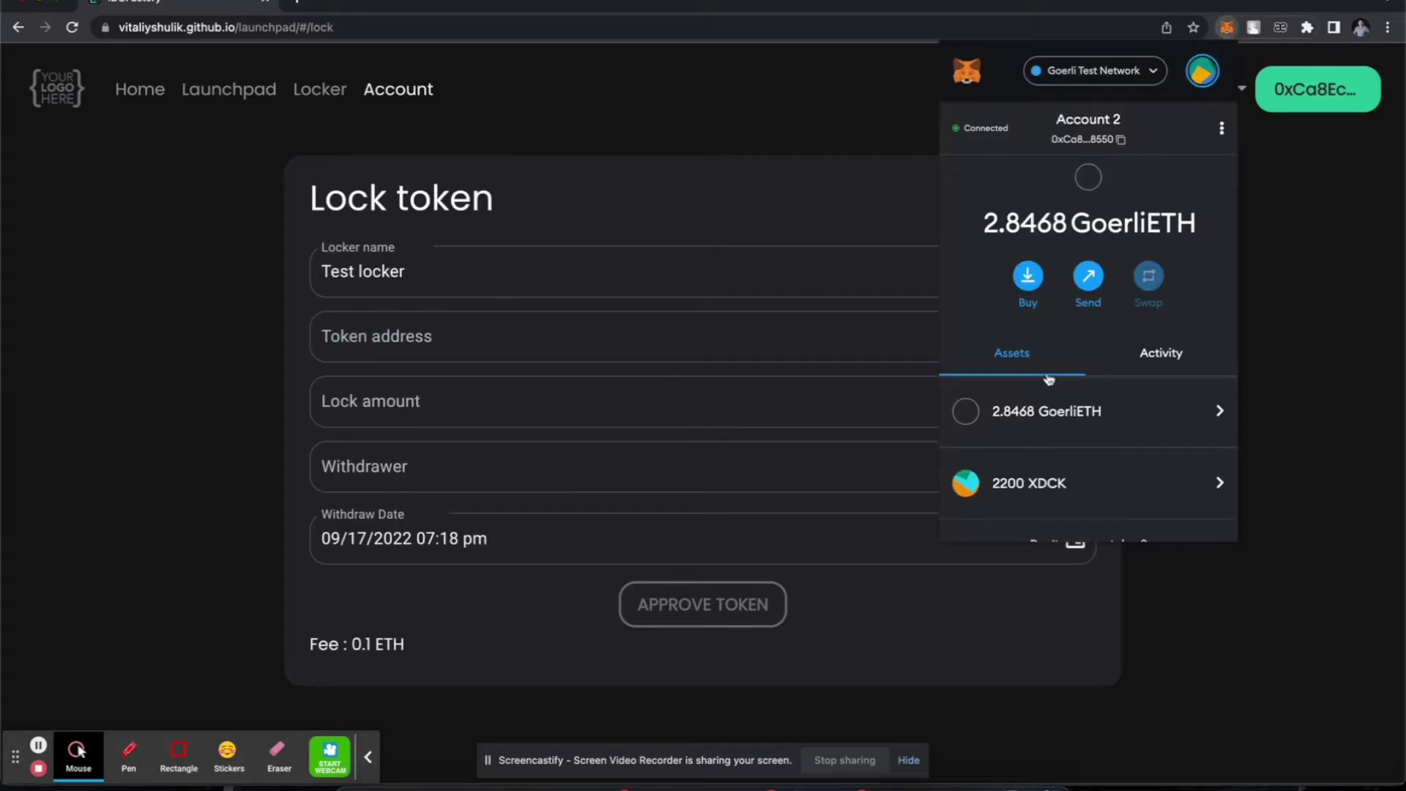
# Copy the XDCK contract address from MetaMask into Token address, recognised as Duck (XDCK).
pyautogui.click(1108, 491)
pyautogui.click(1221, 128)
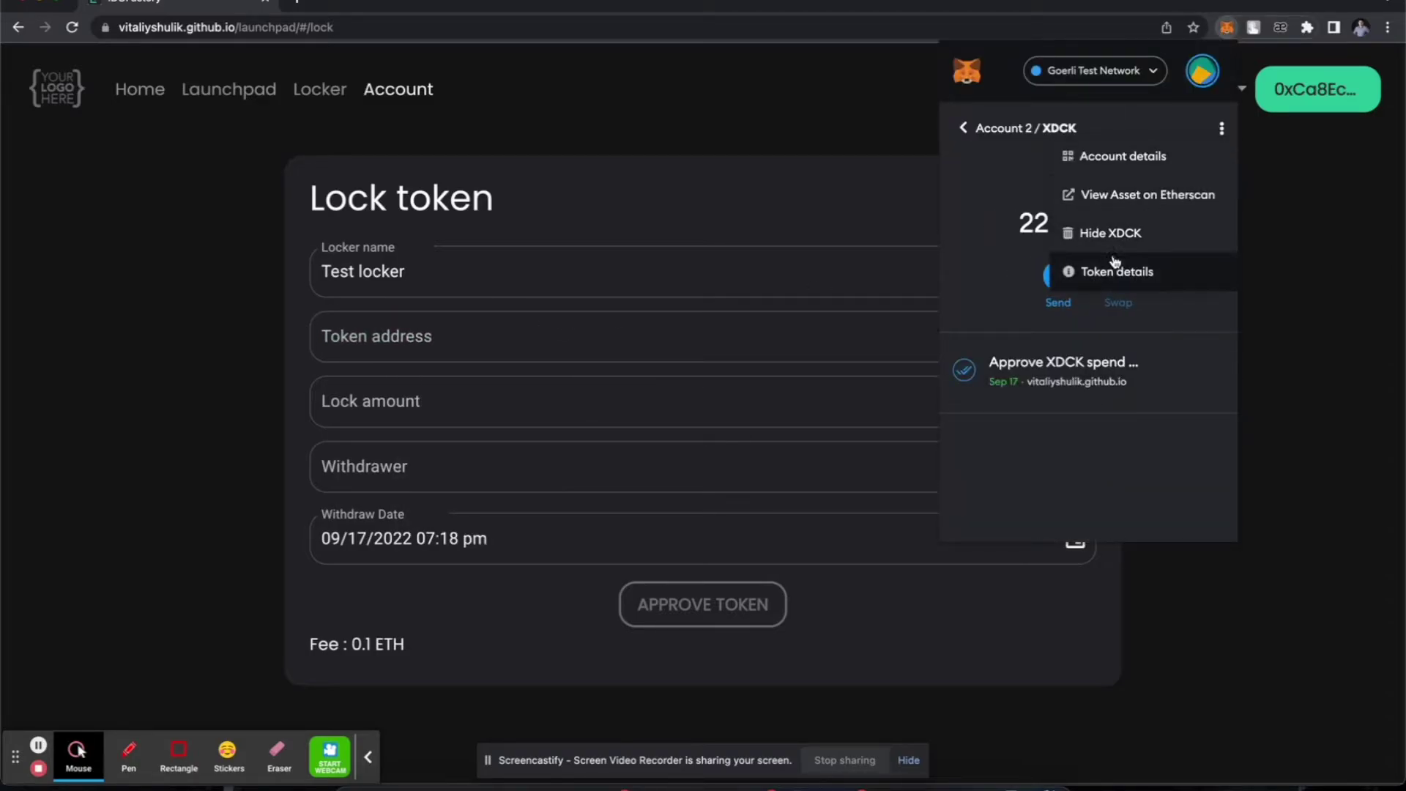
pyautogui.click(1105, 279)
pyautogui.click(1210, 228)
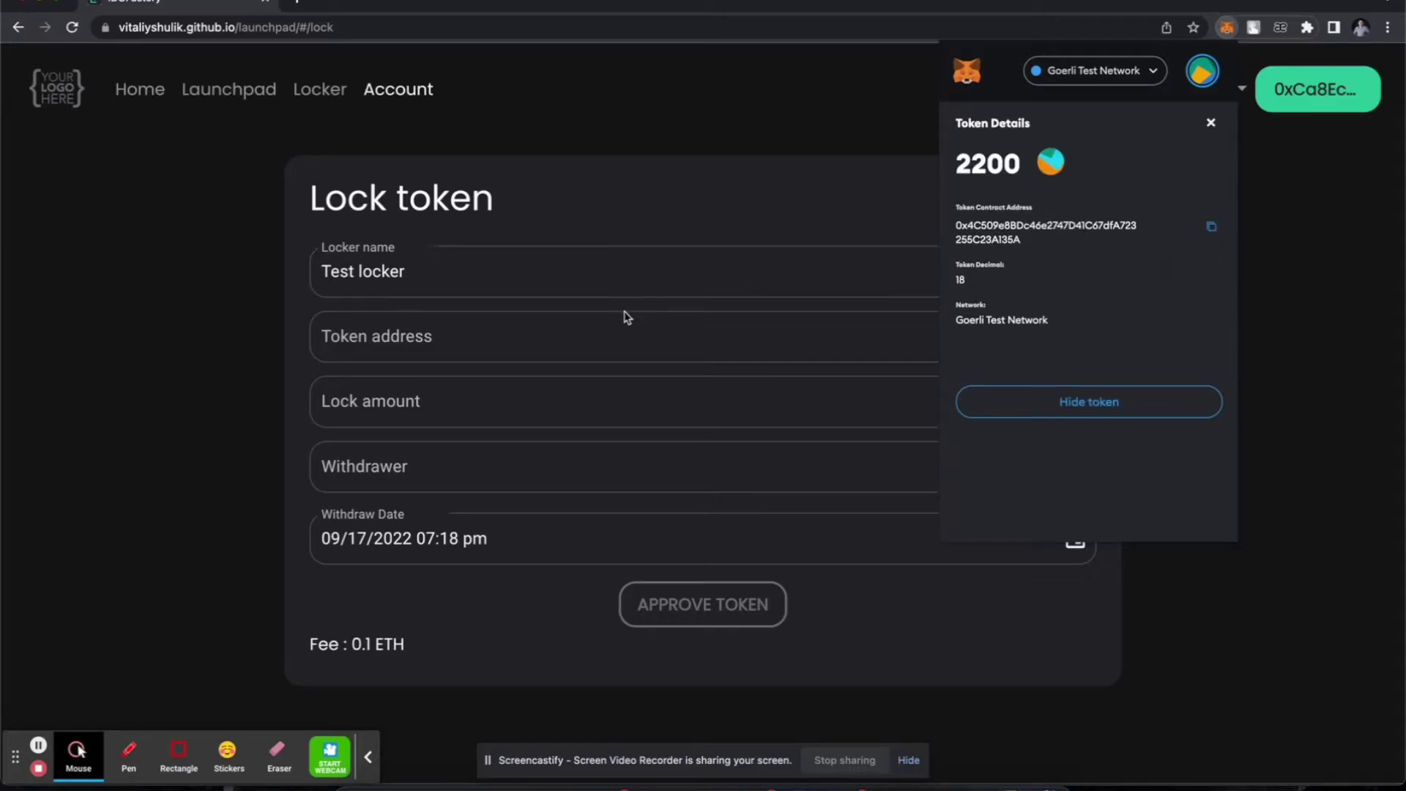
pyautogui.click(594, 336)
pyautogui.hotkey('ctrl', 'v')
pyautogui.click(271, 401)
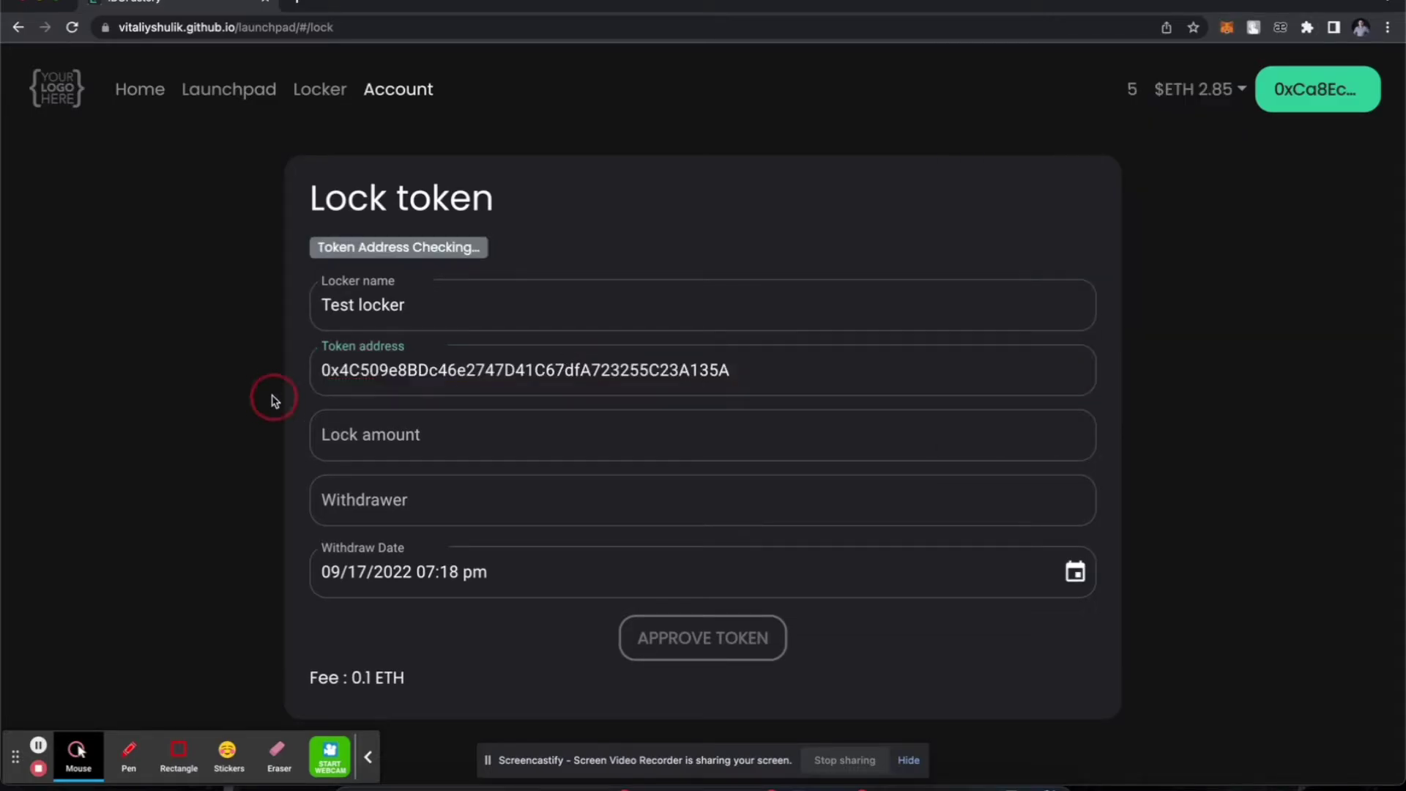
pyautogui.scroll(-2, 272, 401)
# Set the lock amount to 200 XDCK, enabling token approval.
pyautogui.click(409, 363)
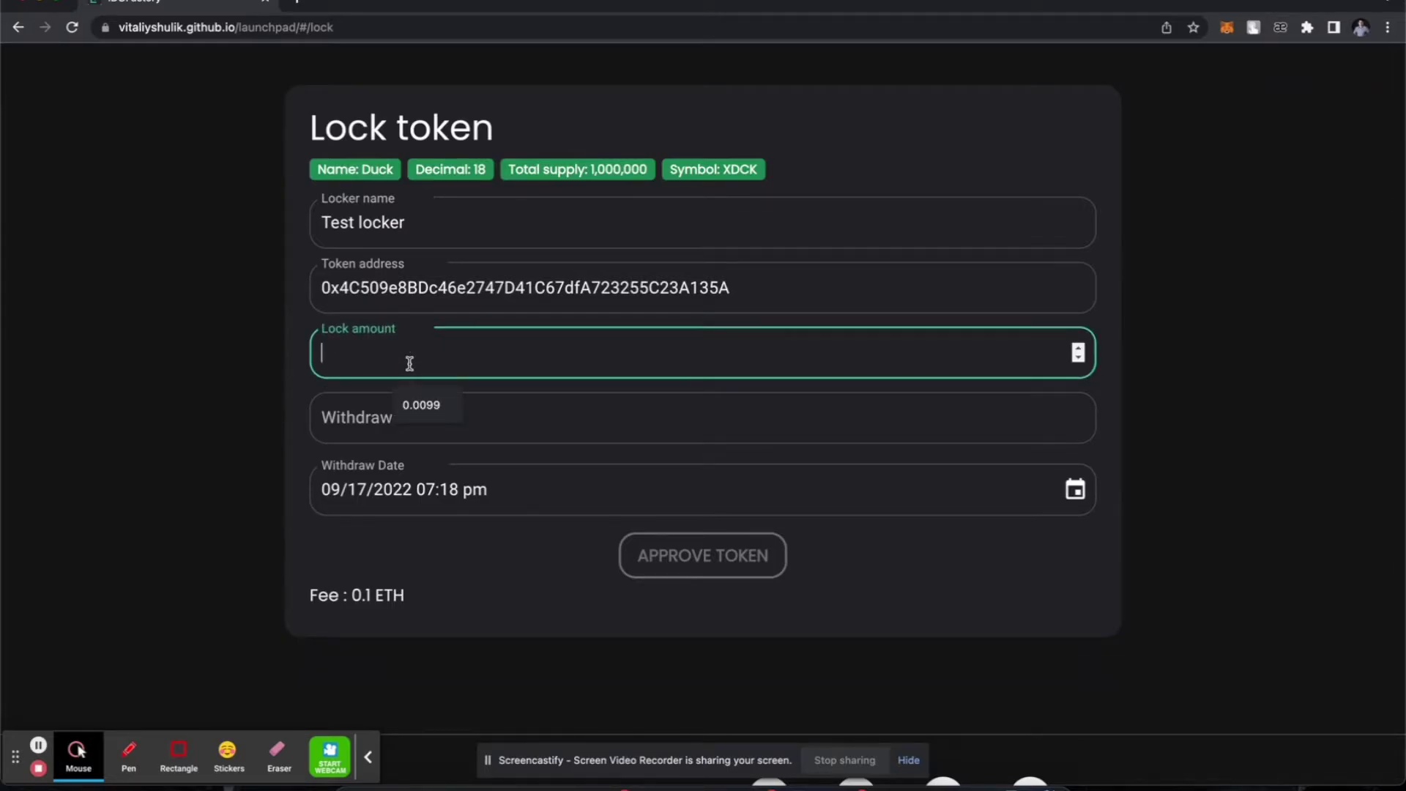
pyautogui.write('200')
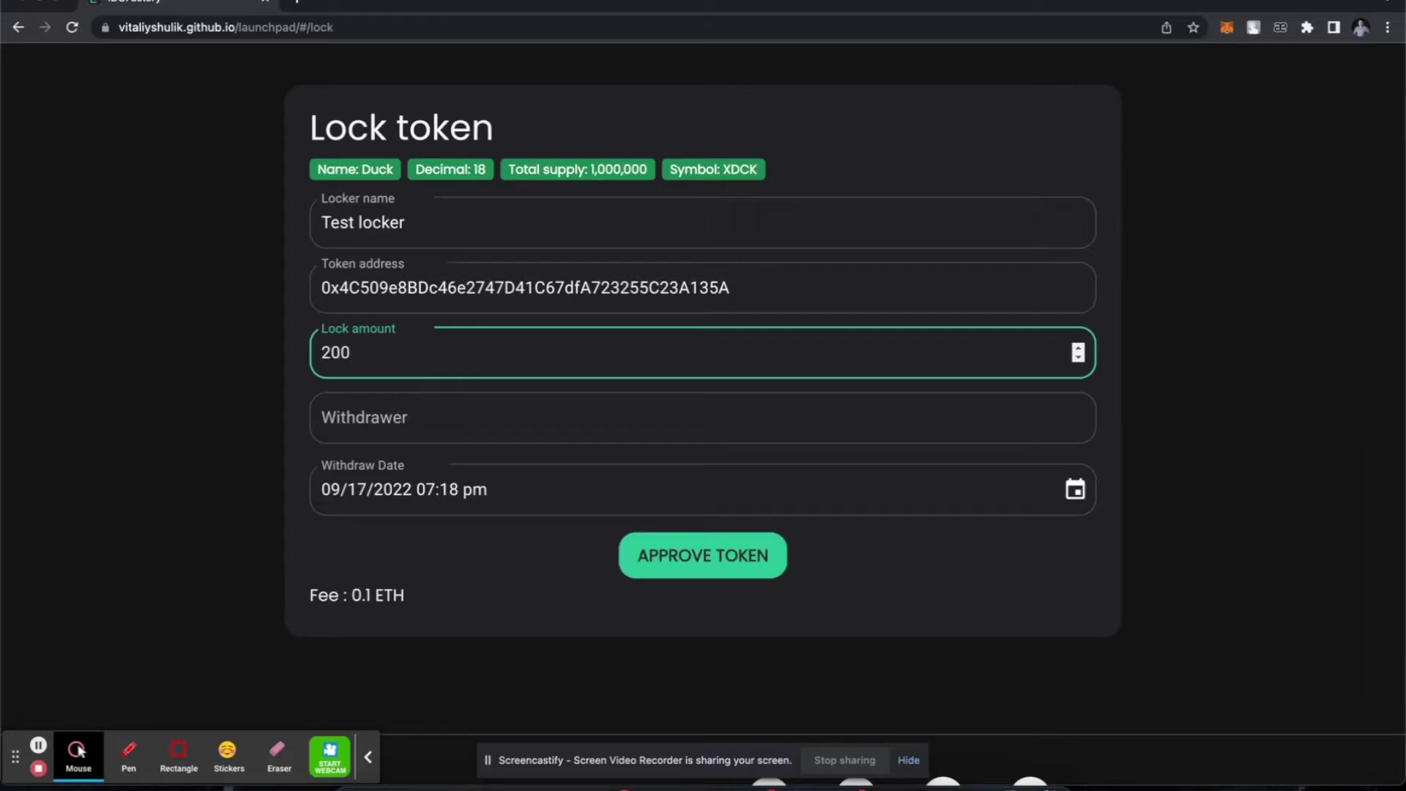
pyautogui.click(296, 404)
pyautogui.scroll(-1, 298, 402)
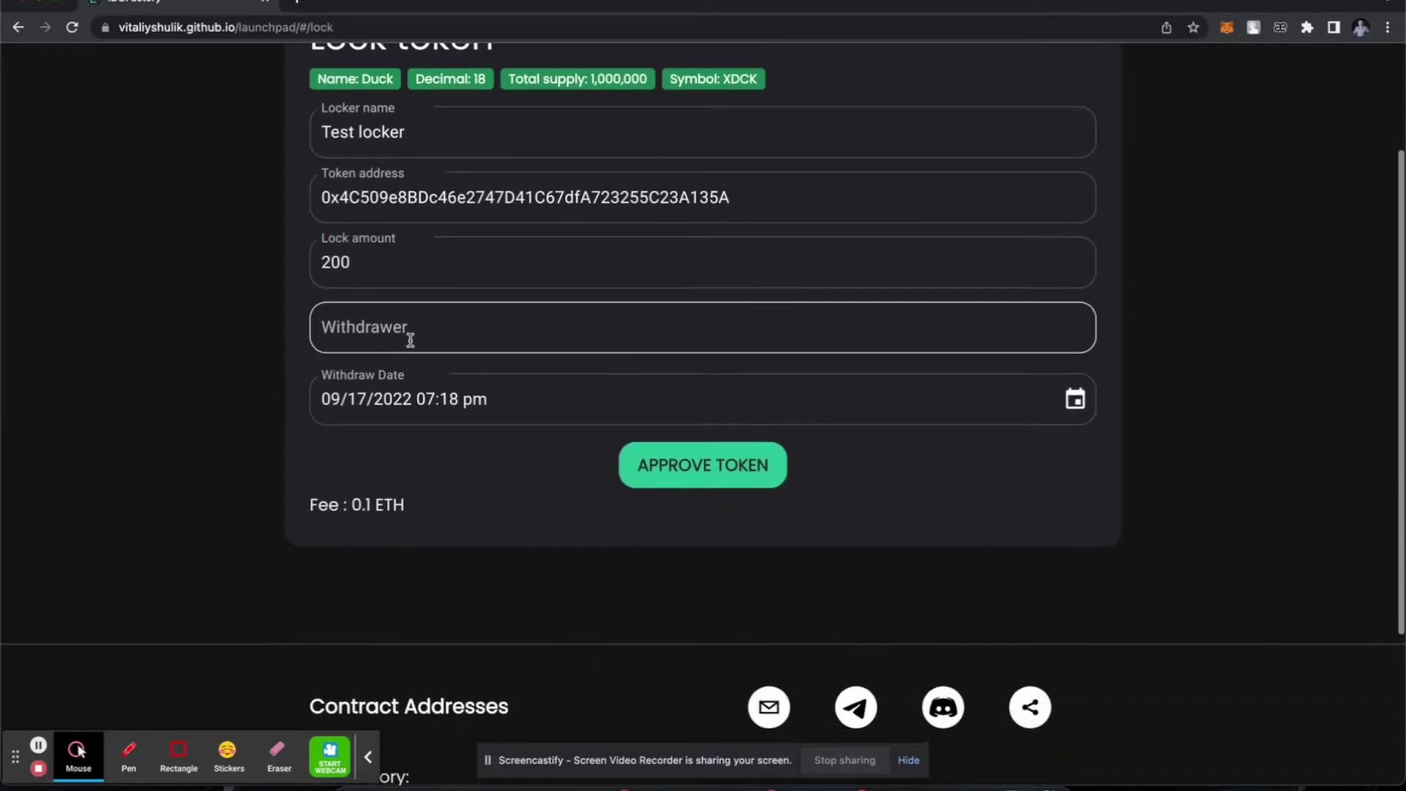
pyautogui.click(410, 340)
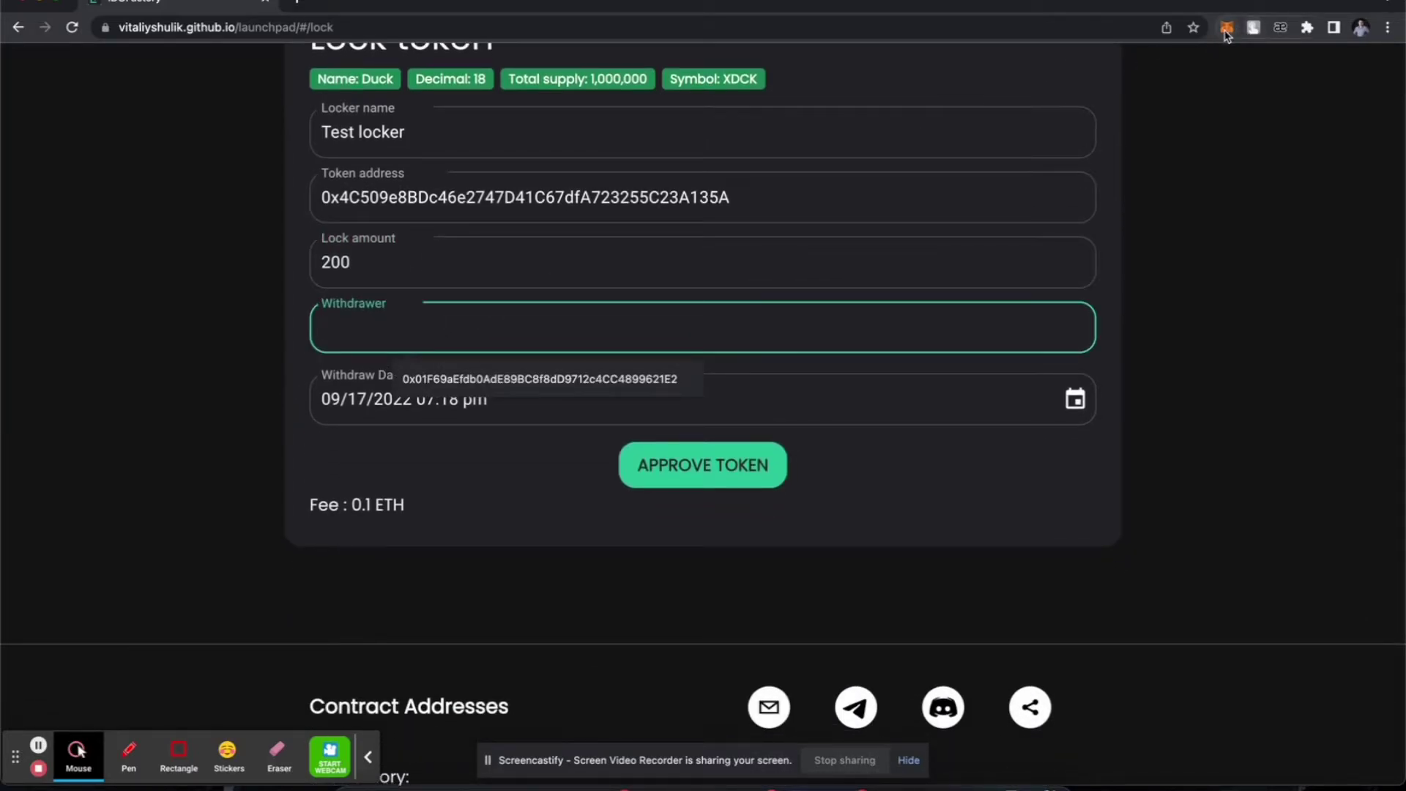
# Copy Account 2's address from MetaMask into the Withdrawer field.
pyautogui.click(1226, 31)
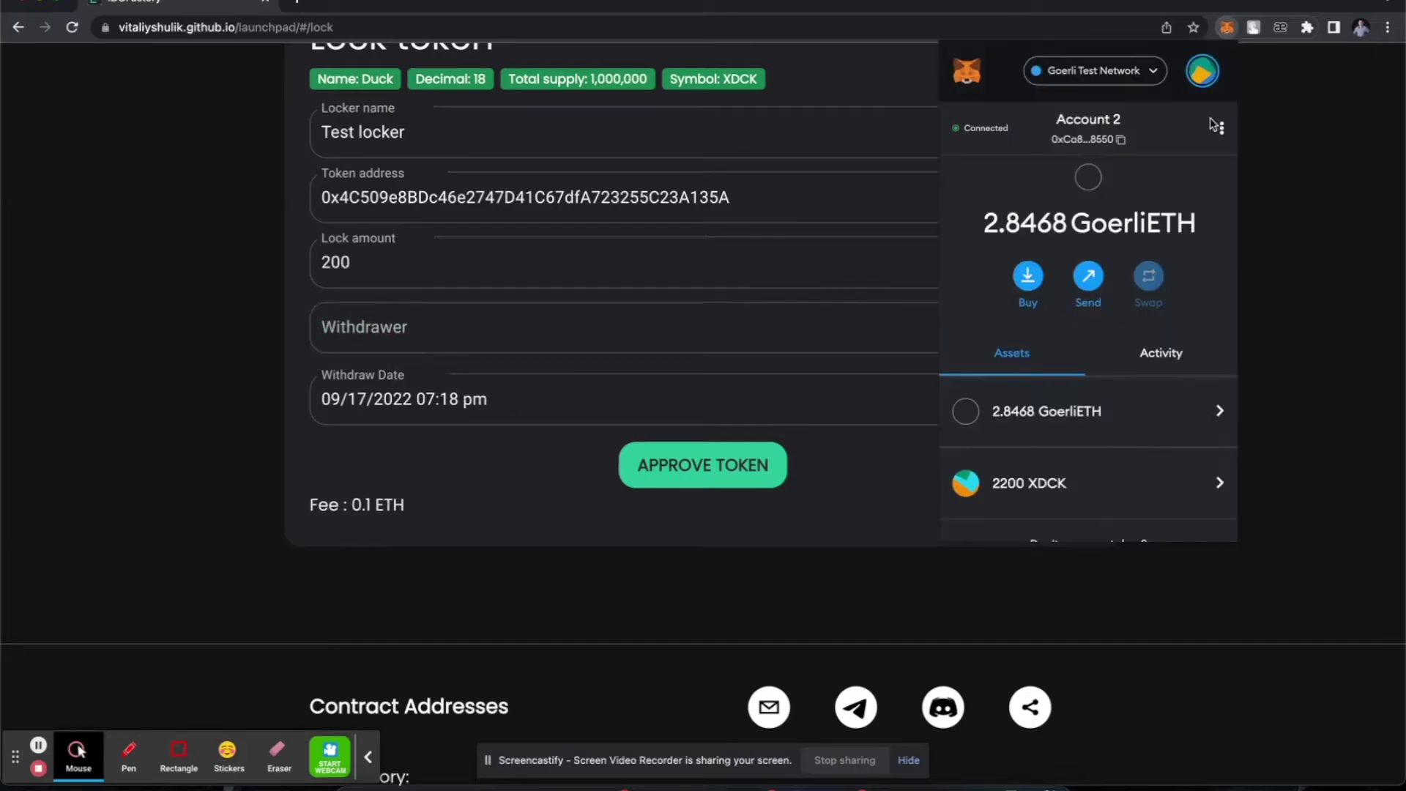
pyautogui.click(1138, 112)
pyautogui.click(473, 326)
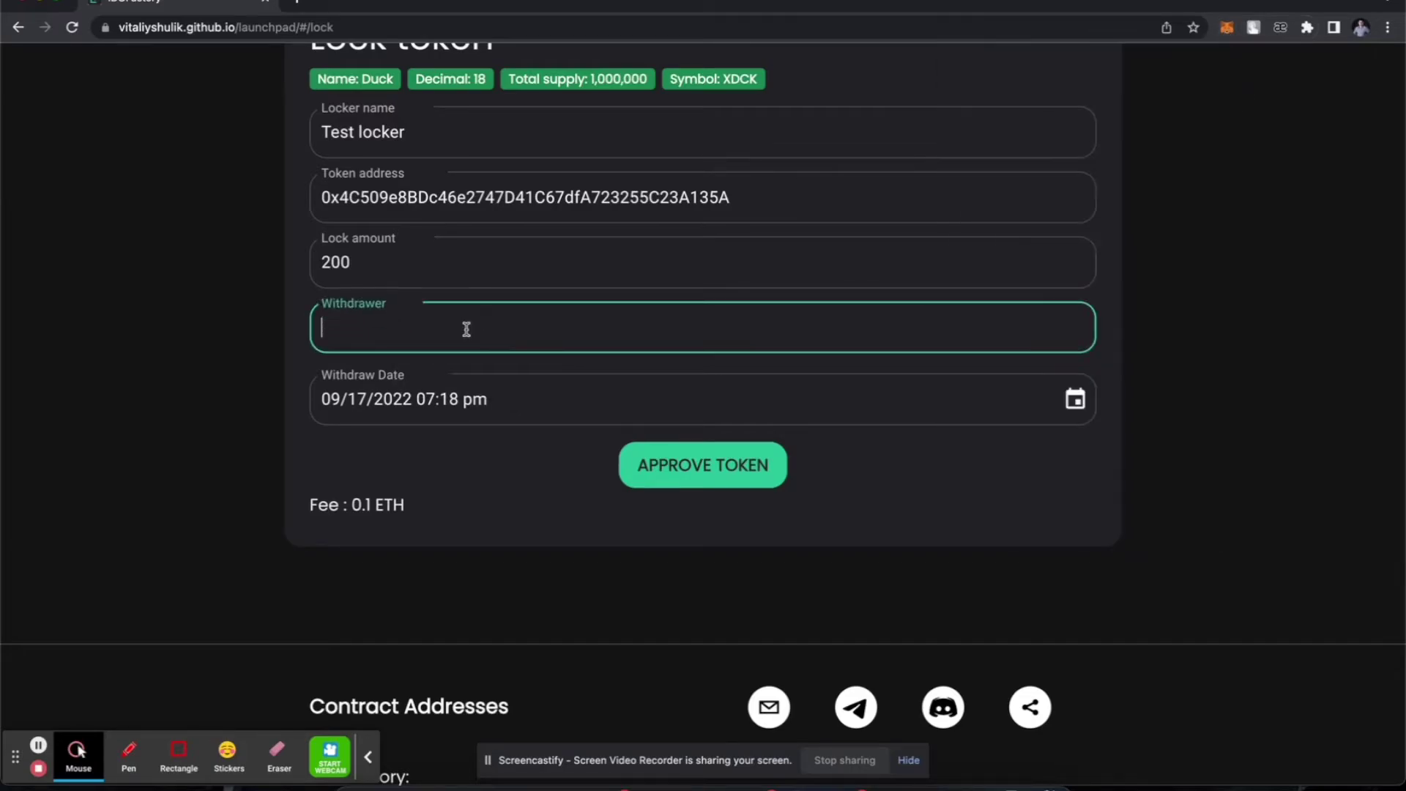
pyautogui.hotkey('ctrl', 'v')
pyautogui.click(275, 378)
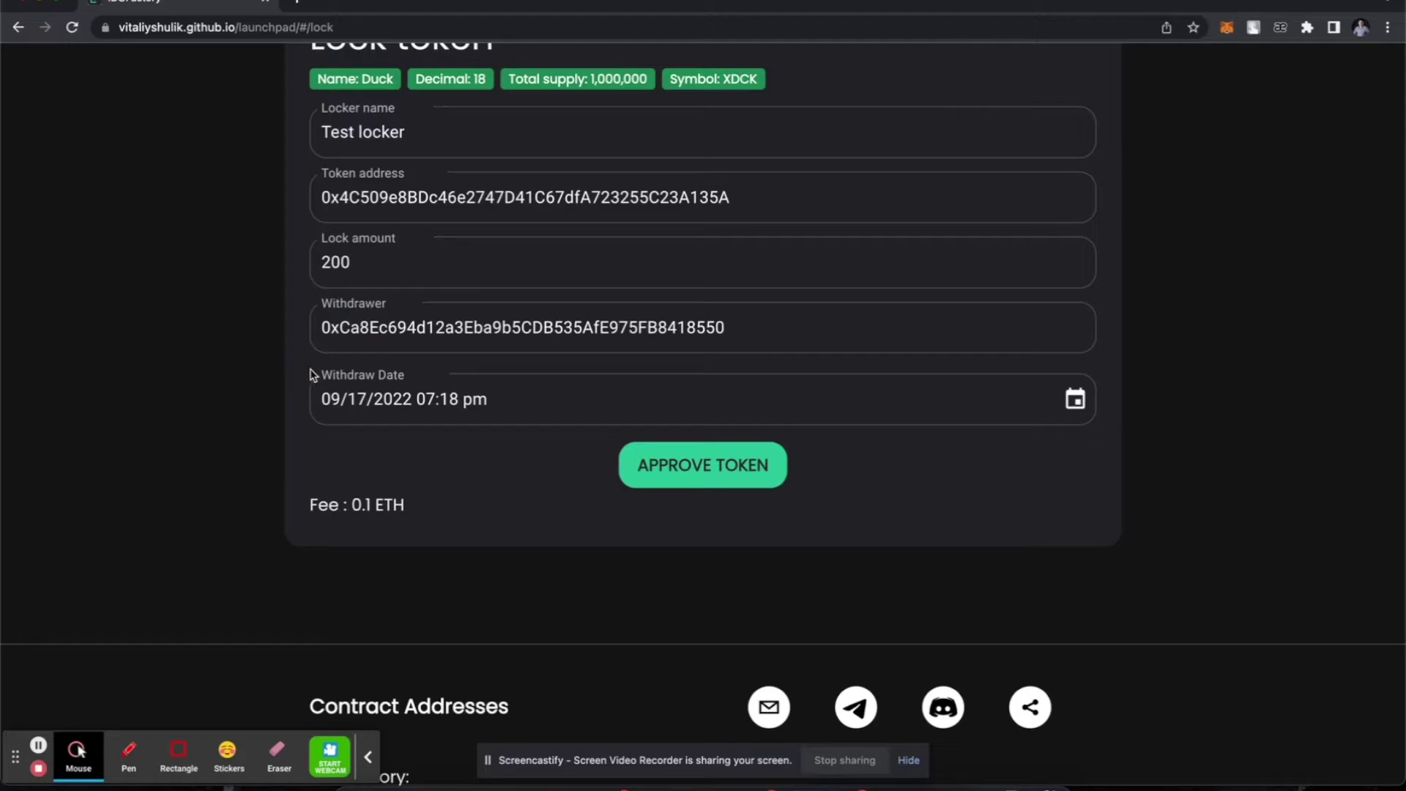
pyautogui.scroll(-1, 307, 347)
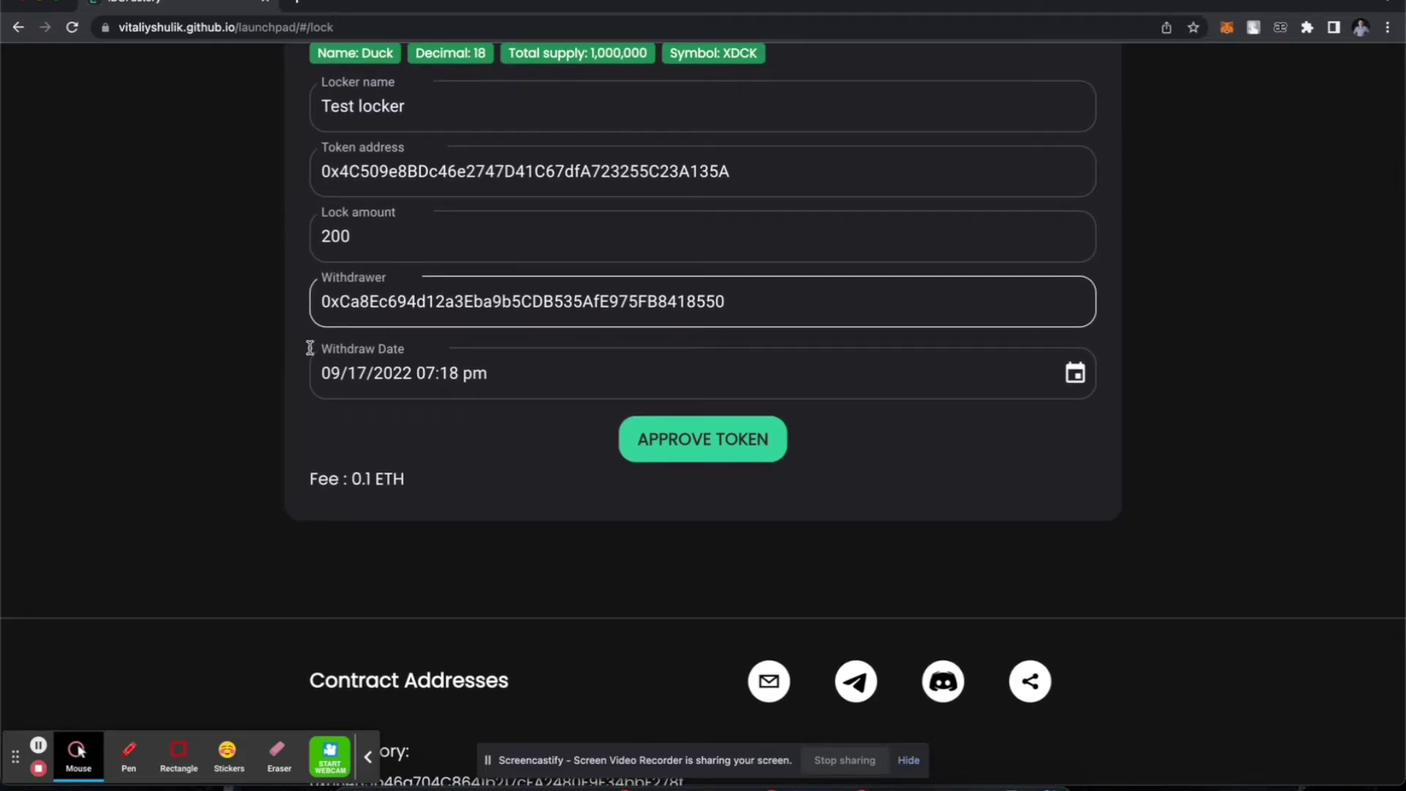
# Set the withdraw time to 09/17/2022 07:21 pm and request XDCK token approval.
pyautogui.click(460, 373)
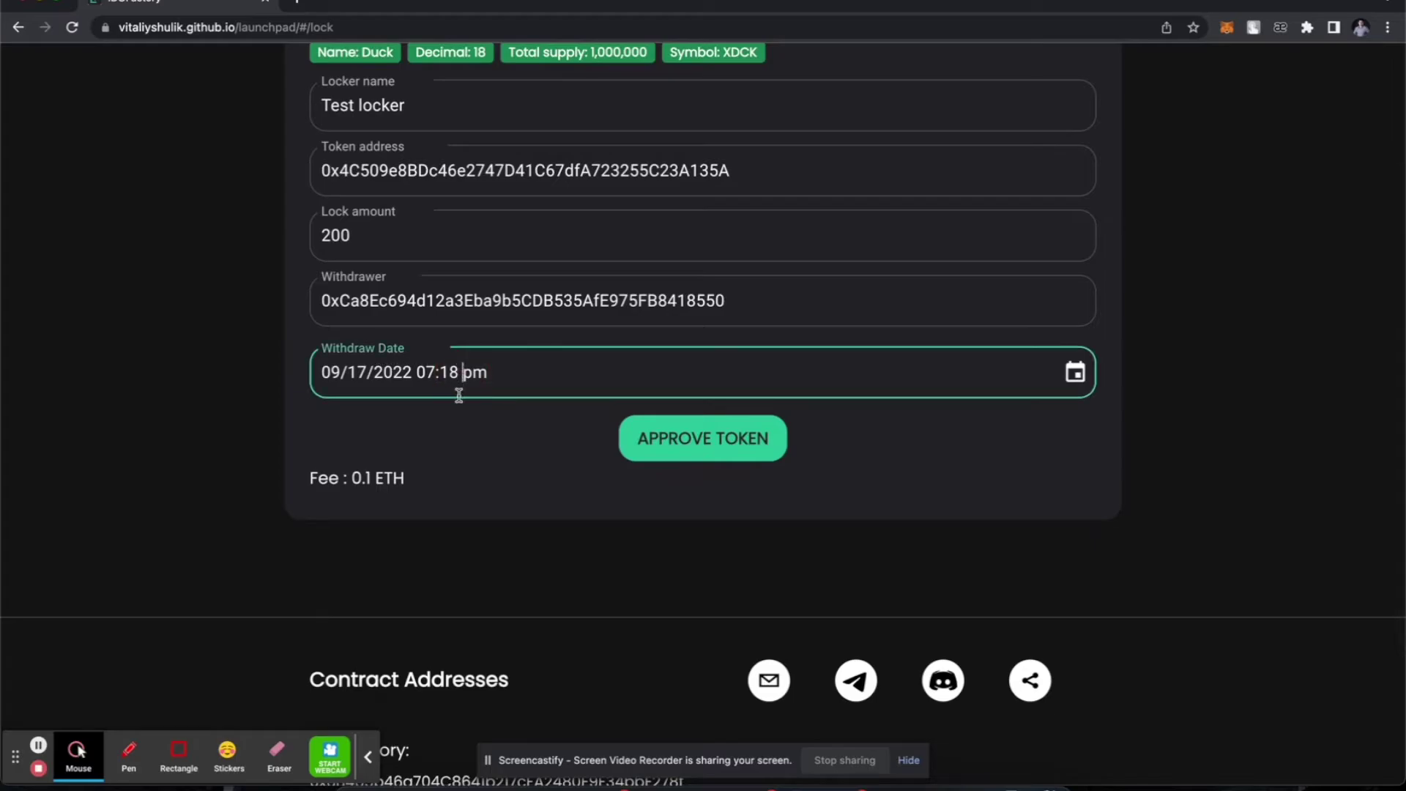
pyautogui.press('BackSpace')
pyautogui.press('BackSpace')
pyautogui.write('20')
pyautogui.click(489, 438)
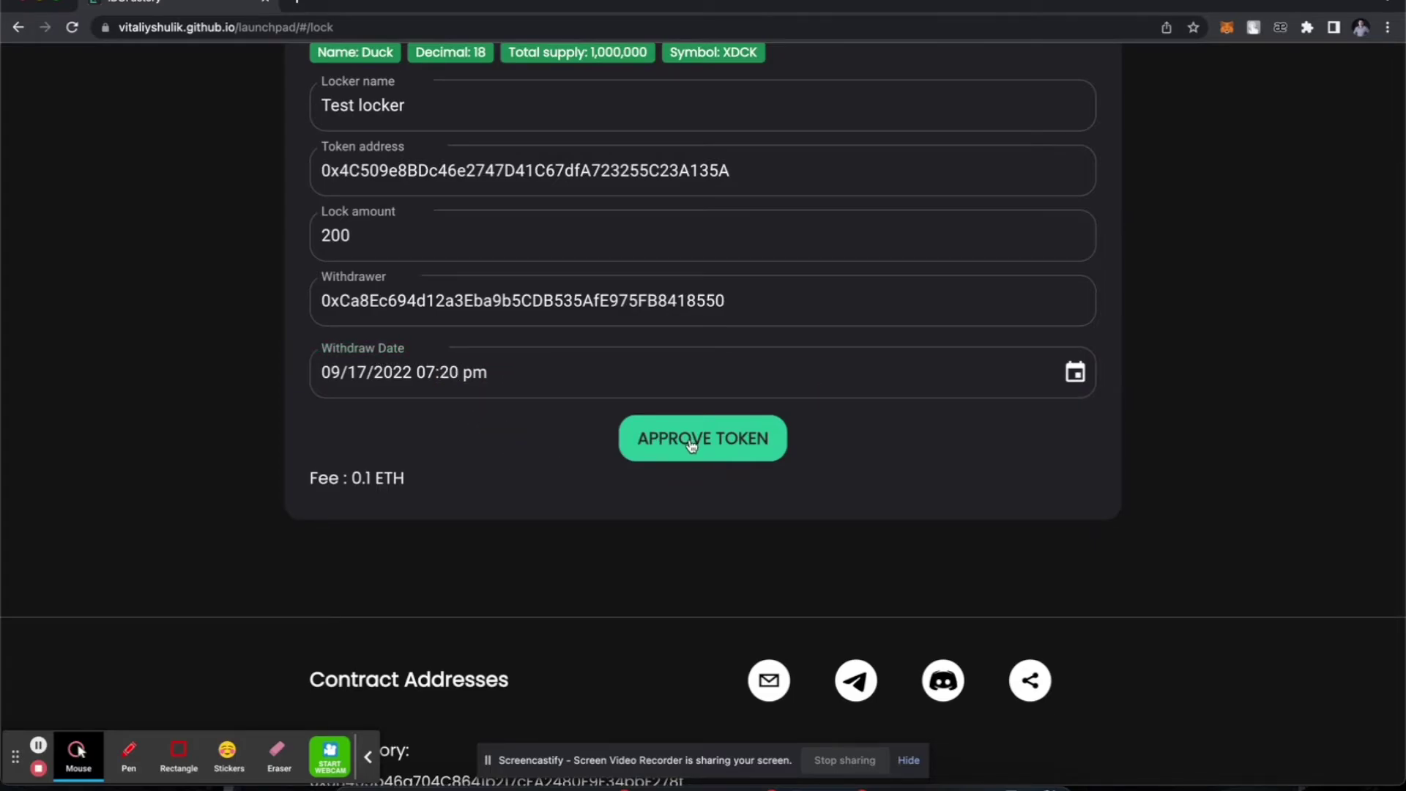
pyautogui.click(450, 372)
pyautogui.press('BackSpace')
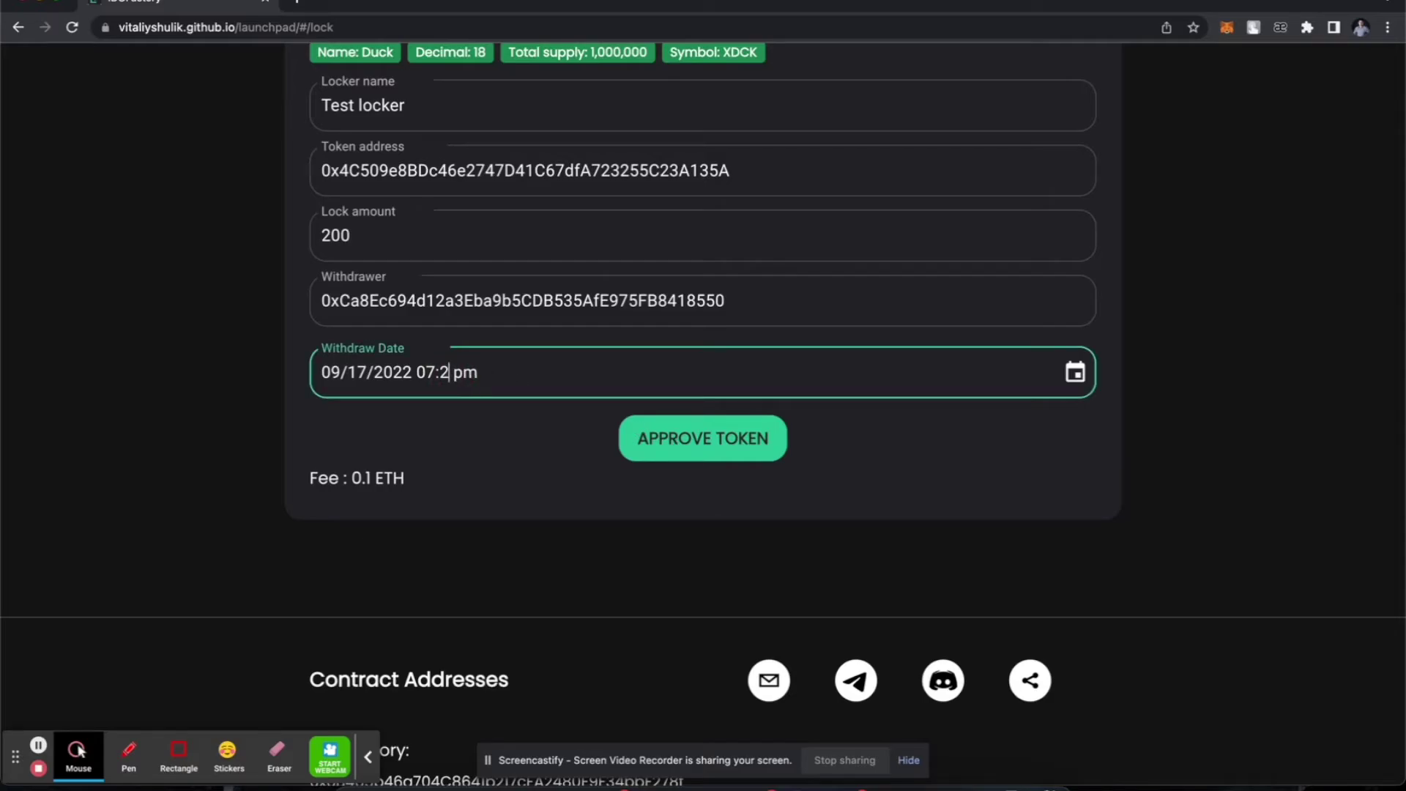
pyautogui.write('1')
pyautogui.click(628, 441)
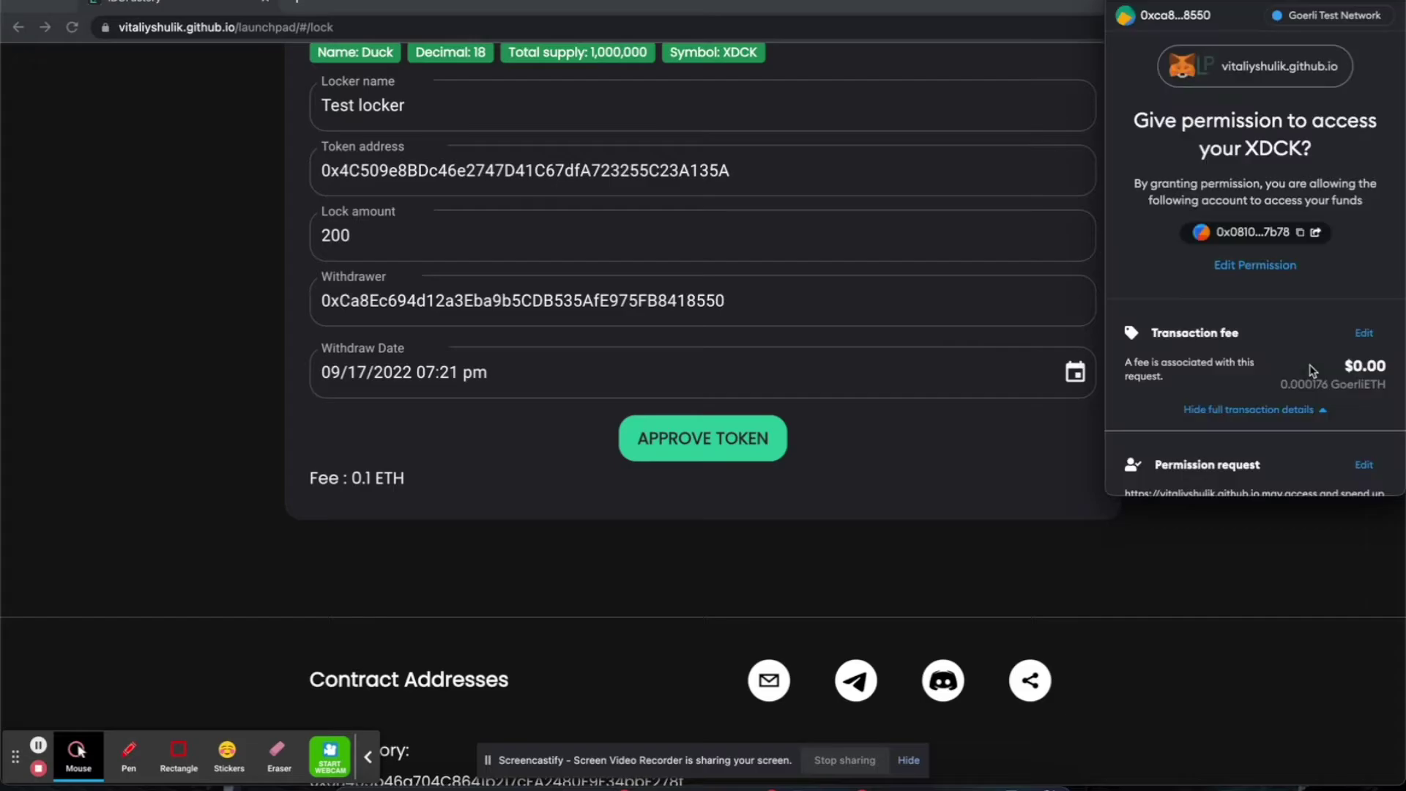
pyautogui.scroll(-1, 1300, 407)
pyautogui.scroll(-1, 1281, 472)
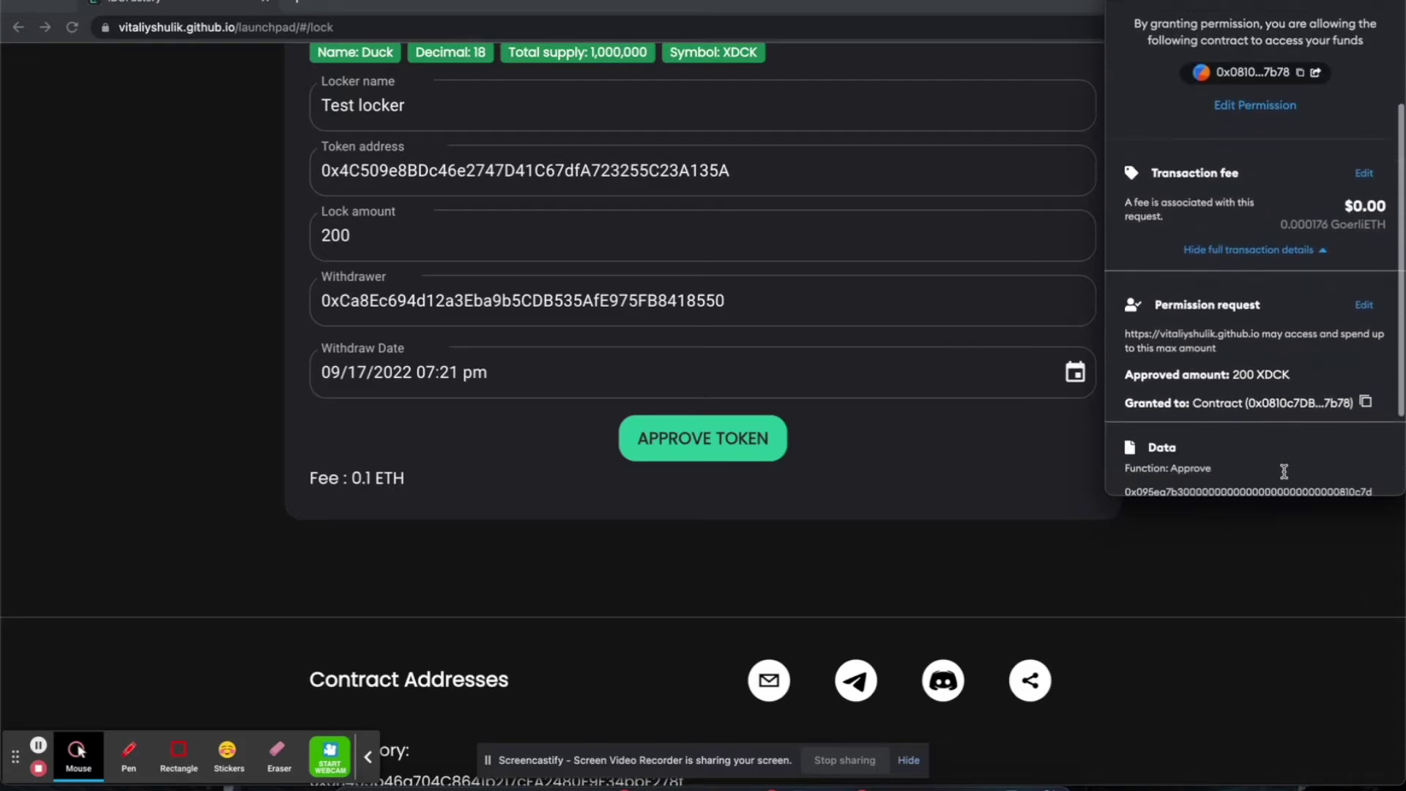
pyautogui.scroll(-1, 1281, 471)
# Confirm the 200 XDCK spending permission and check it in MetaMask activity.
pyautogui.click(1318, 467)
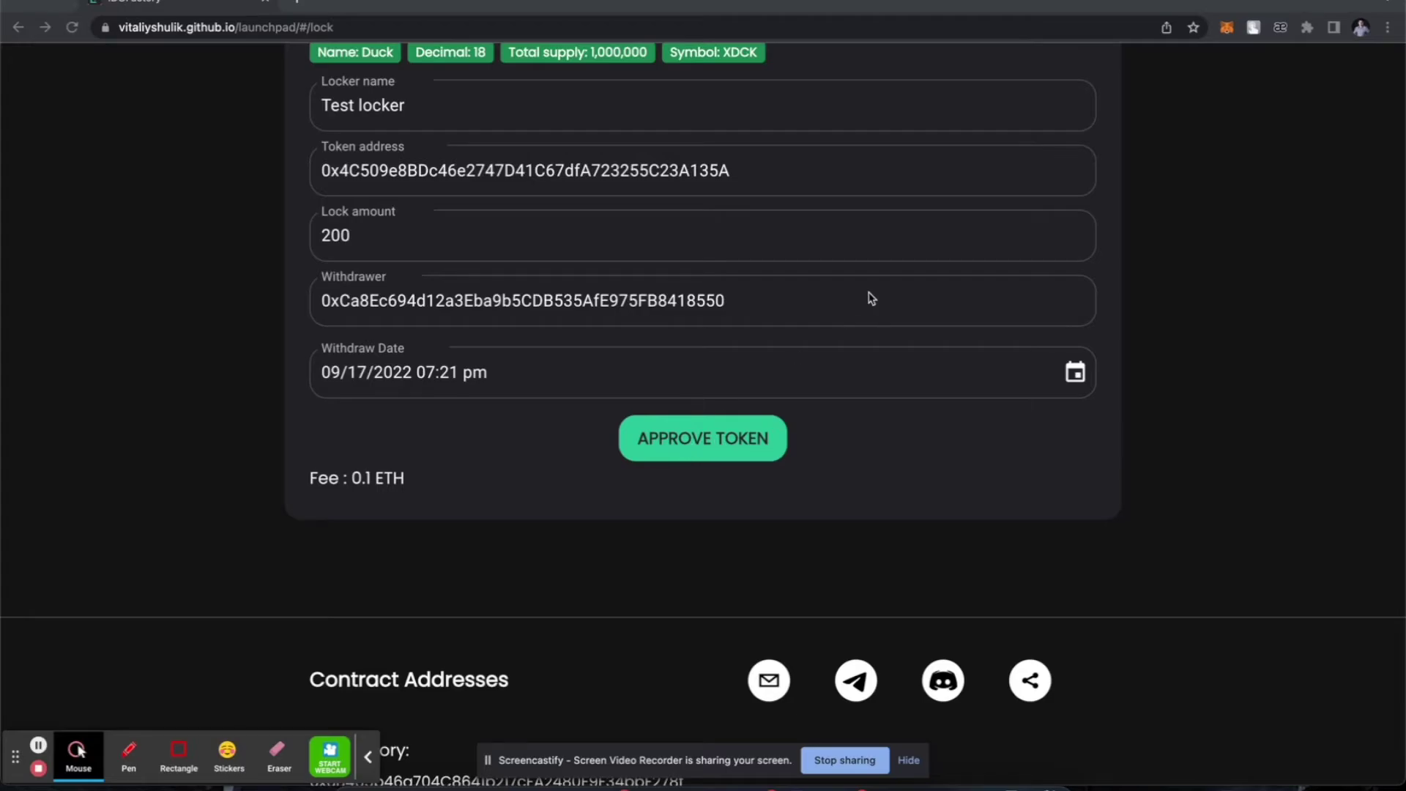
pyautogui.click(1226, 28)
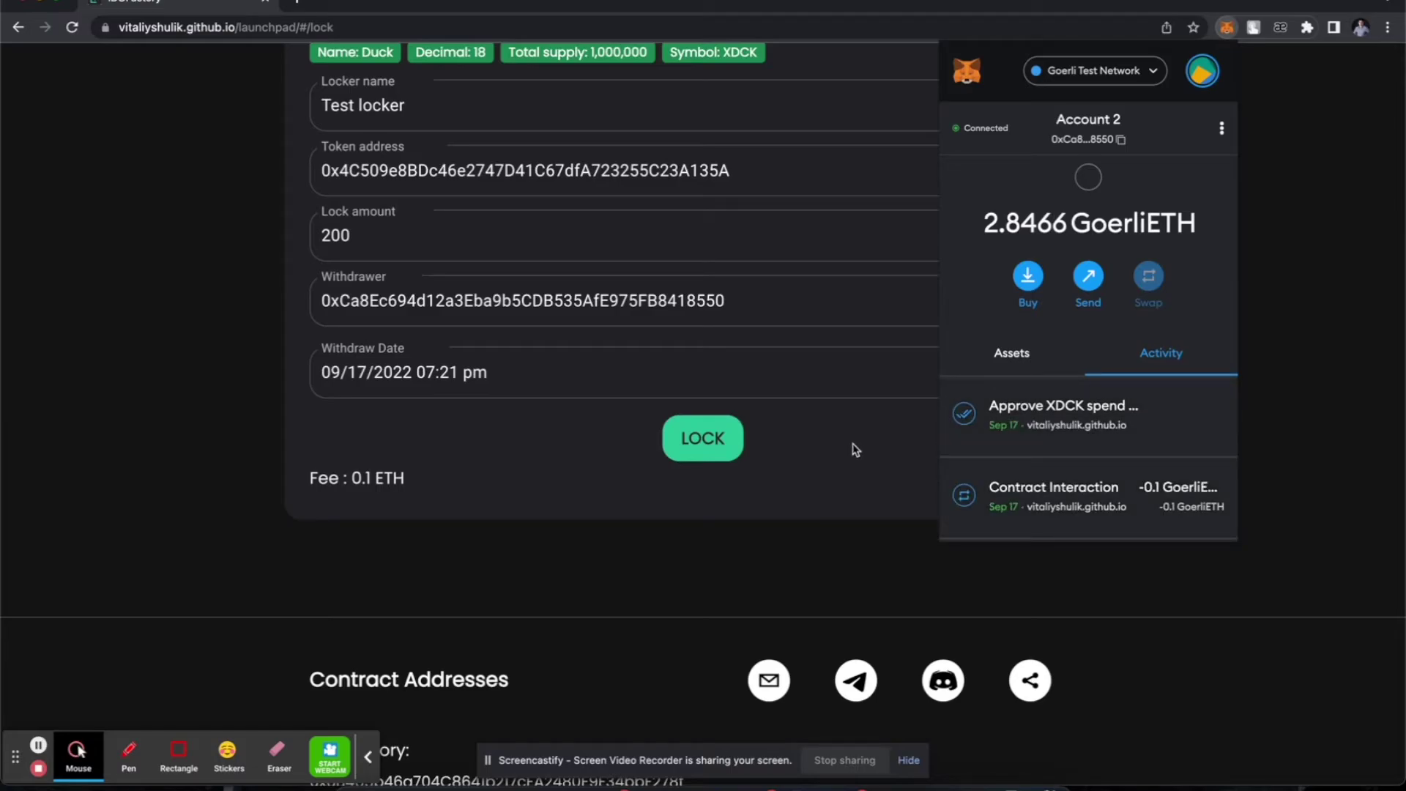
# Lock the 200 XDCK, confirming the 0.1 GoerliETH transaction, and check it in the wallet.
pyautogui.click(731, 439)
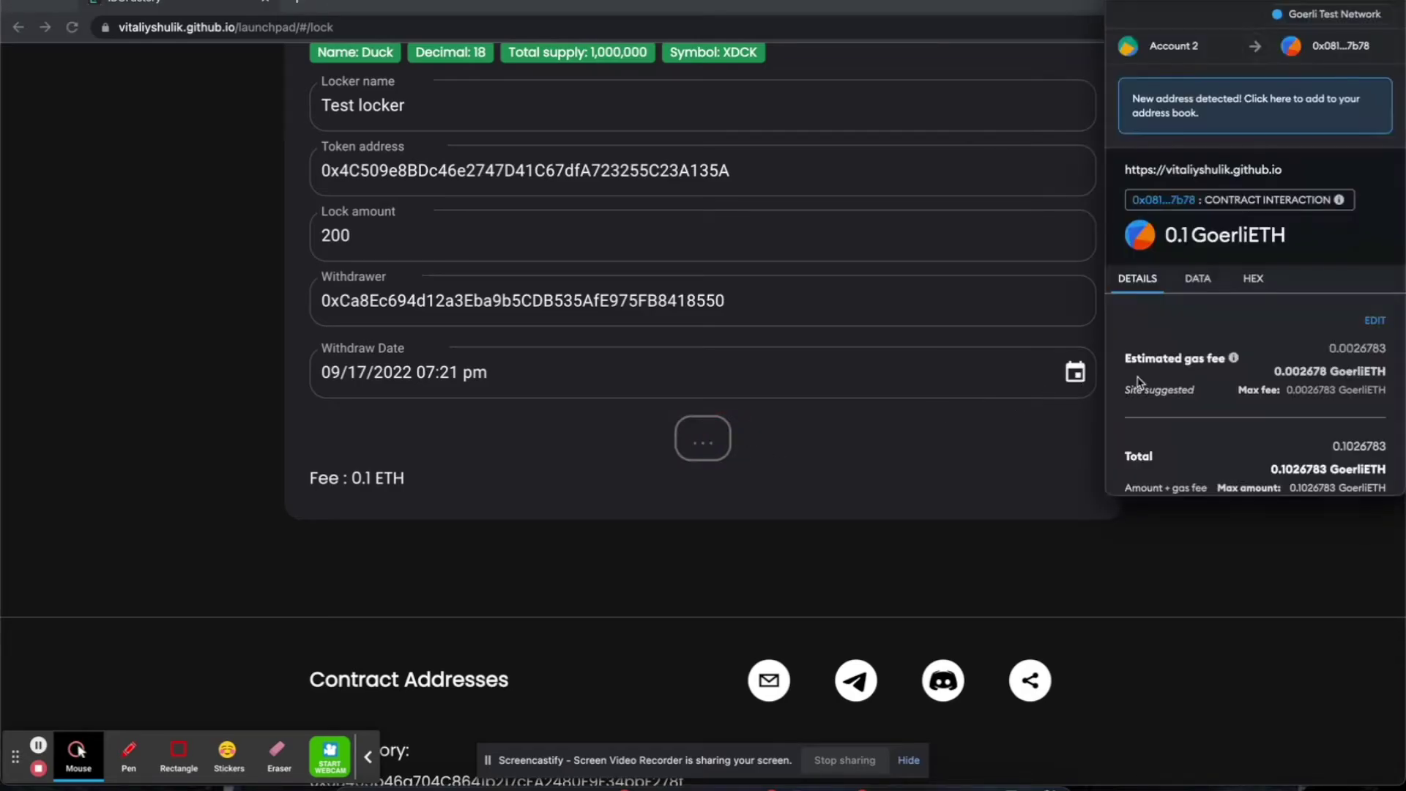
pyautogui.scroll(-2, 1303, 413)
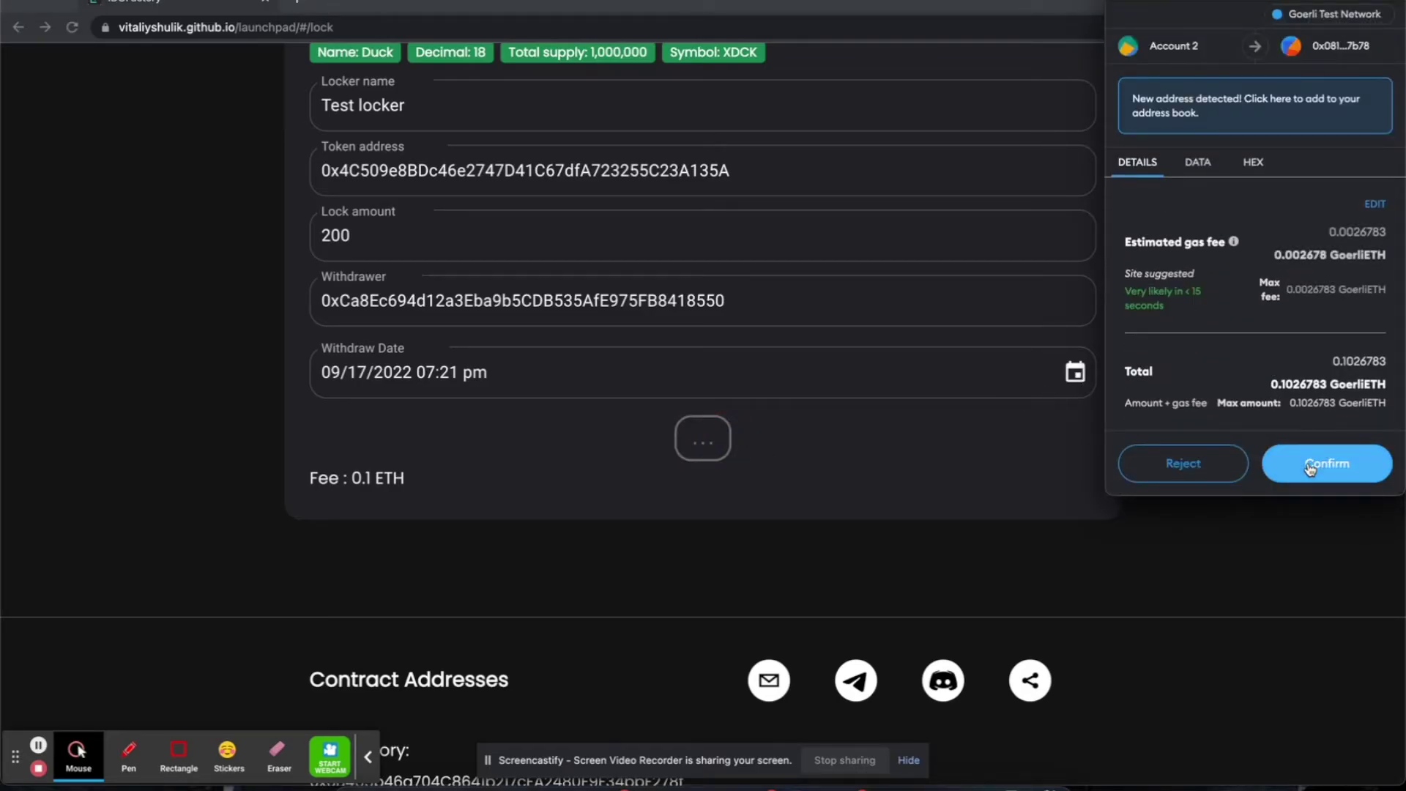
pyautogui.click(1279, 459)
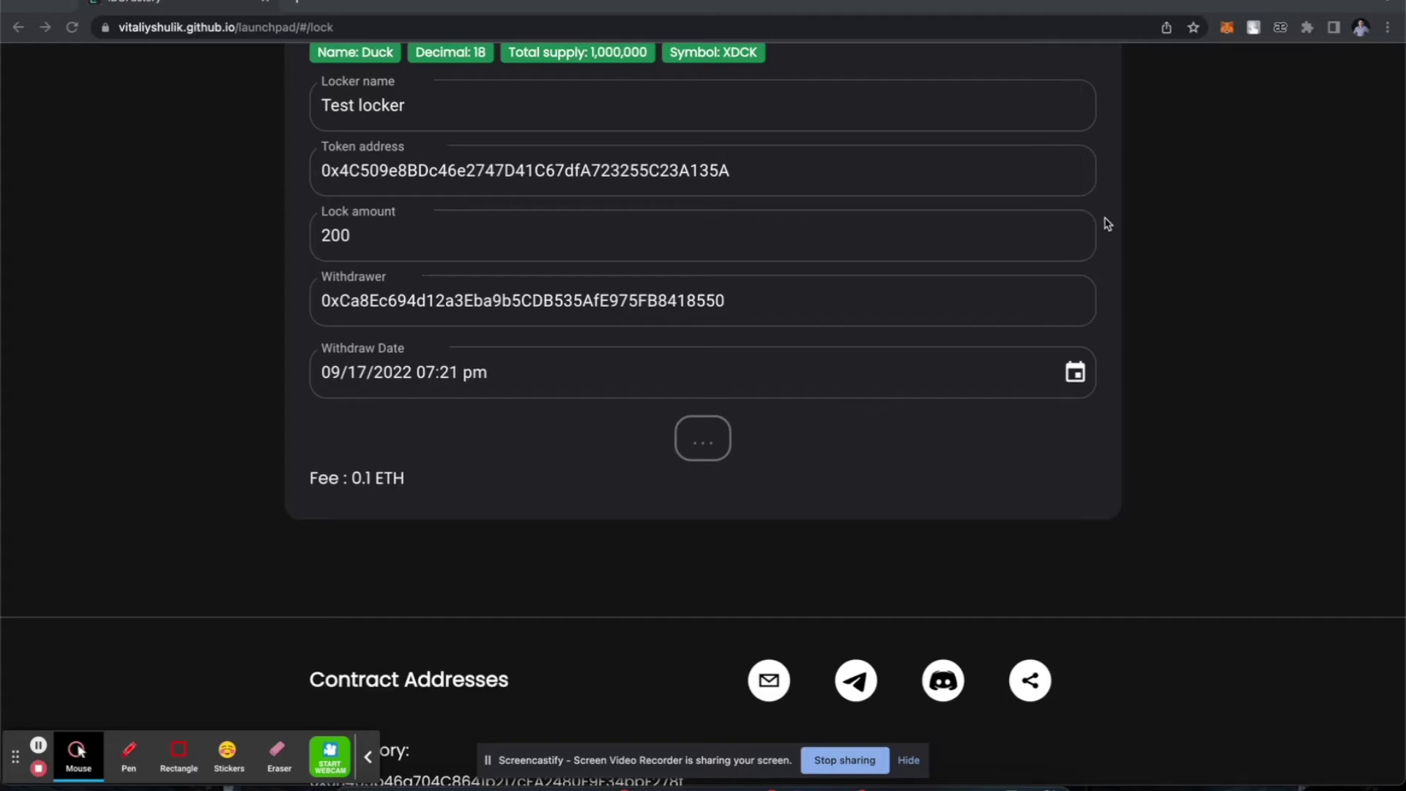
pyautogui.click(1227, 28)
pyautogui.click(1228, 30)
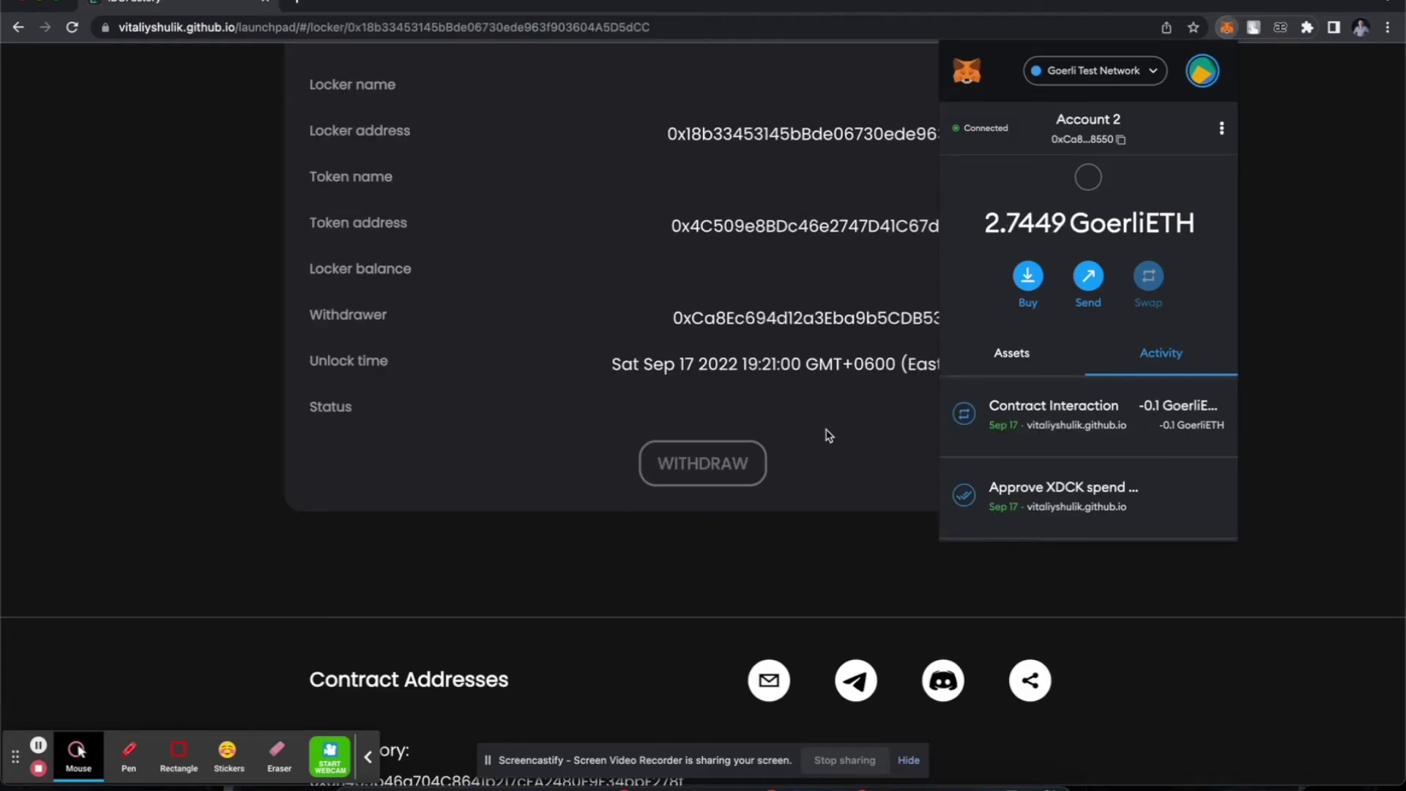
# Watch Test locker's Unlock in countdown reach zero, then return to the Locker list.
pyautogui.click(829, 436)
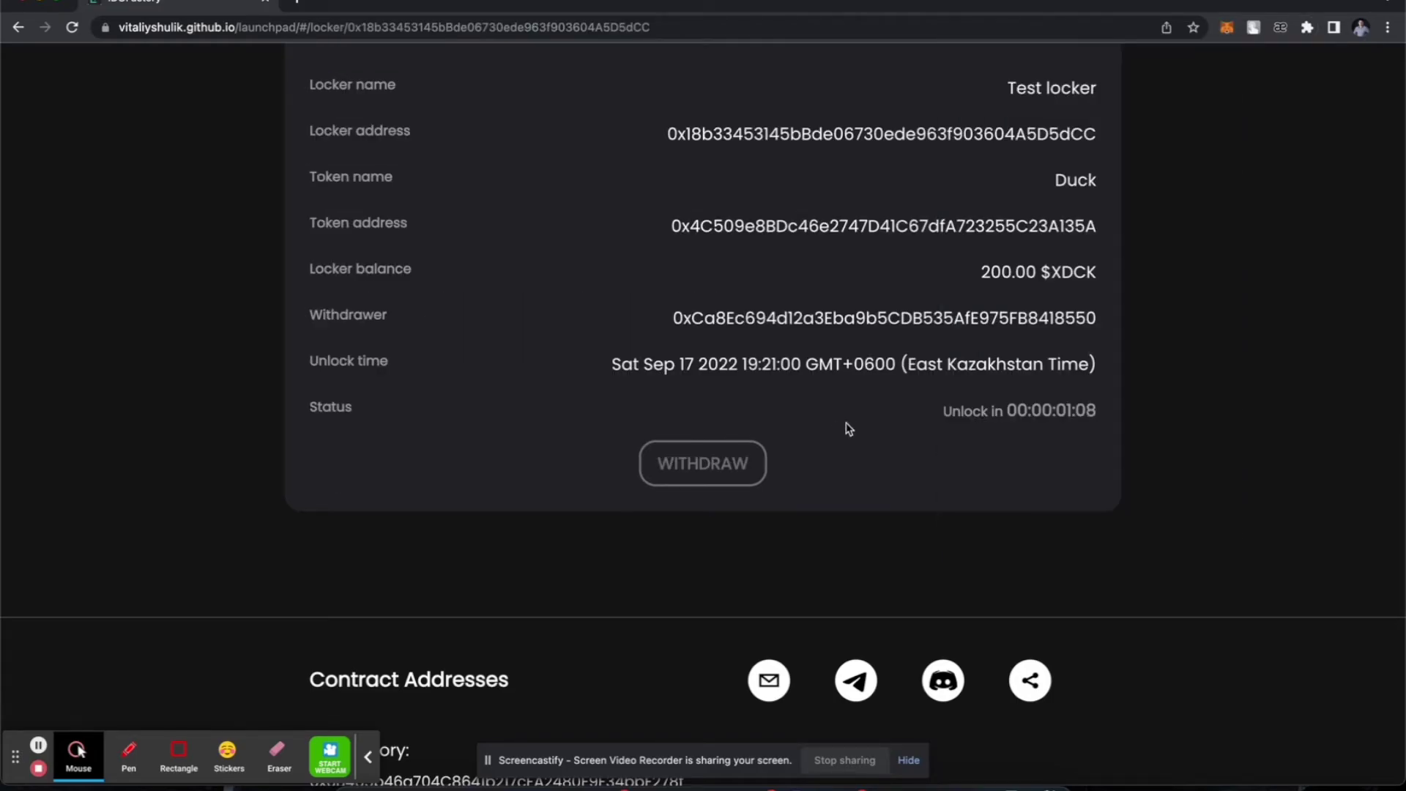
pyautogui.scroll(1, 854, 426)
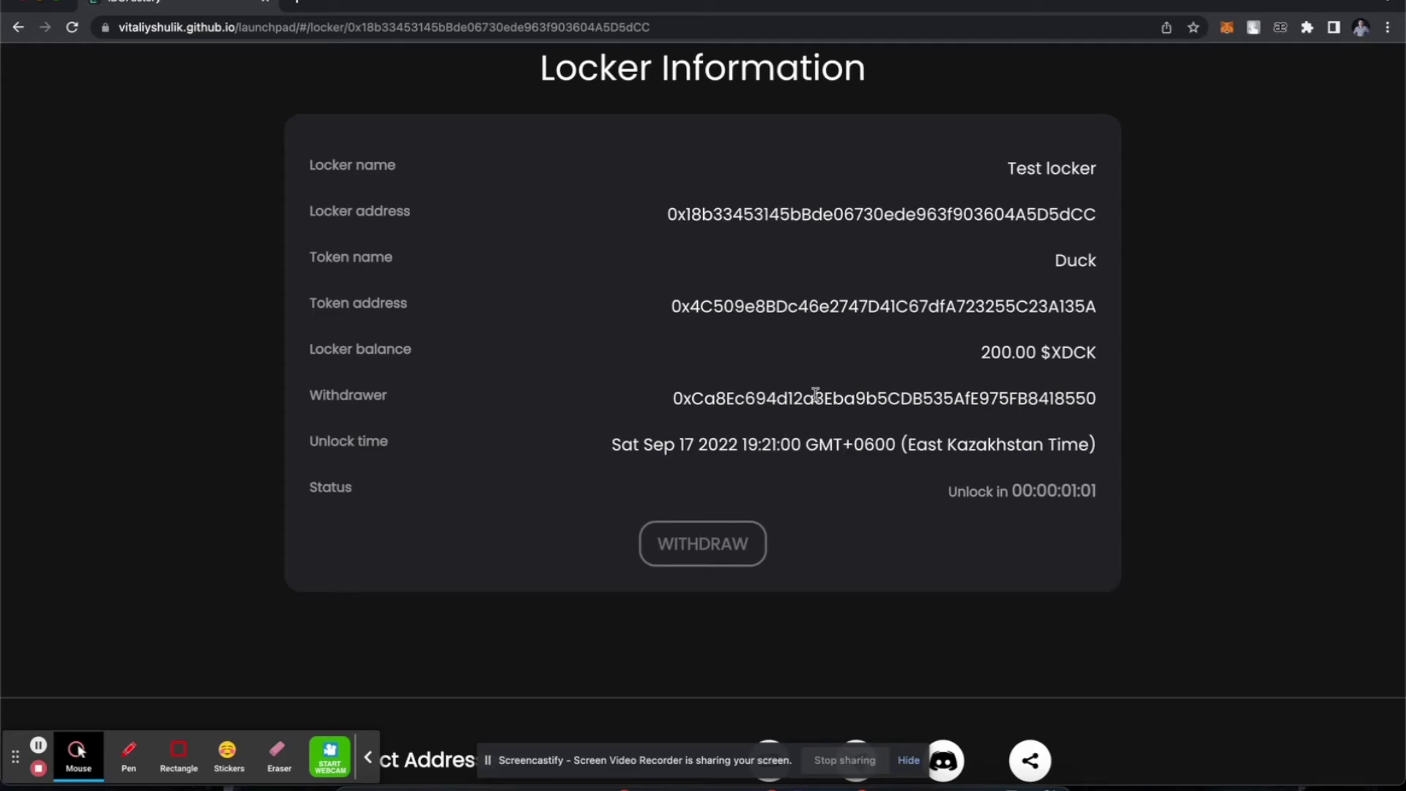
pyautogui.click(1045, 494)
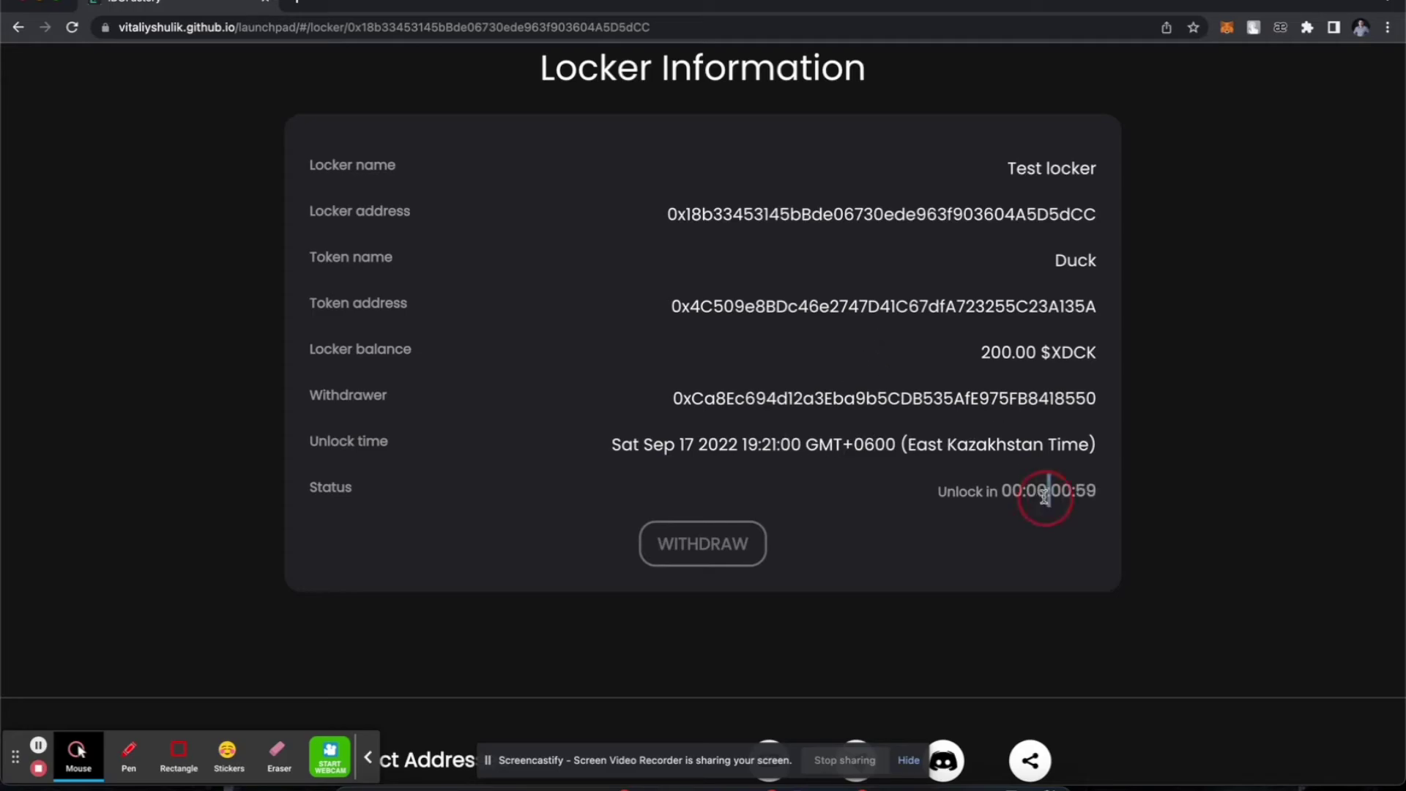
pyautogui.tripleClick(1044, 495)
pyautogui.click(938, 491)
pyautogui.scroll(1, 891, 470)
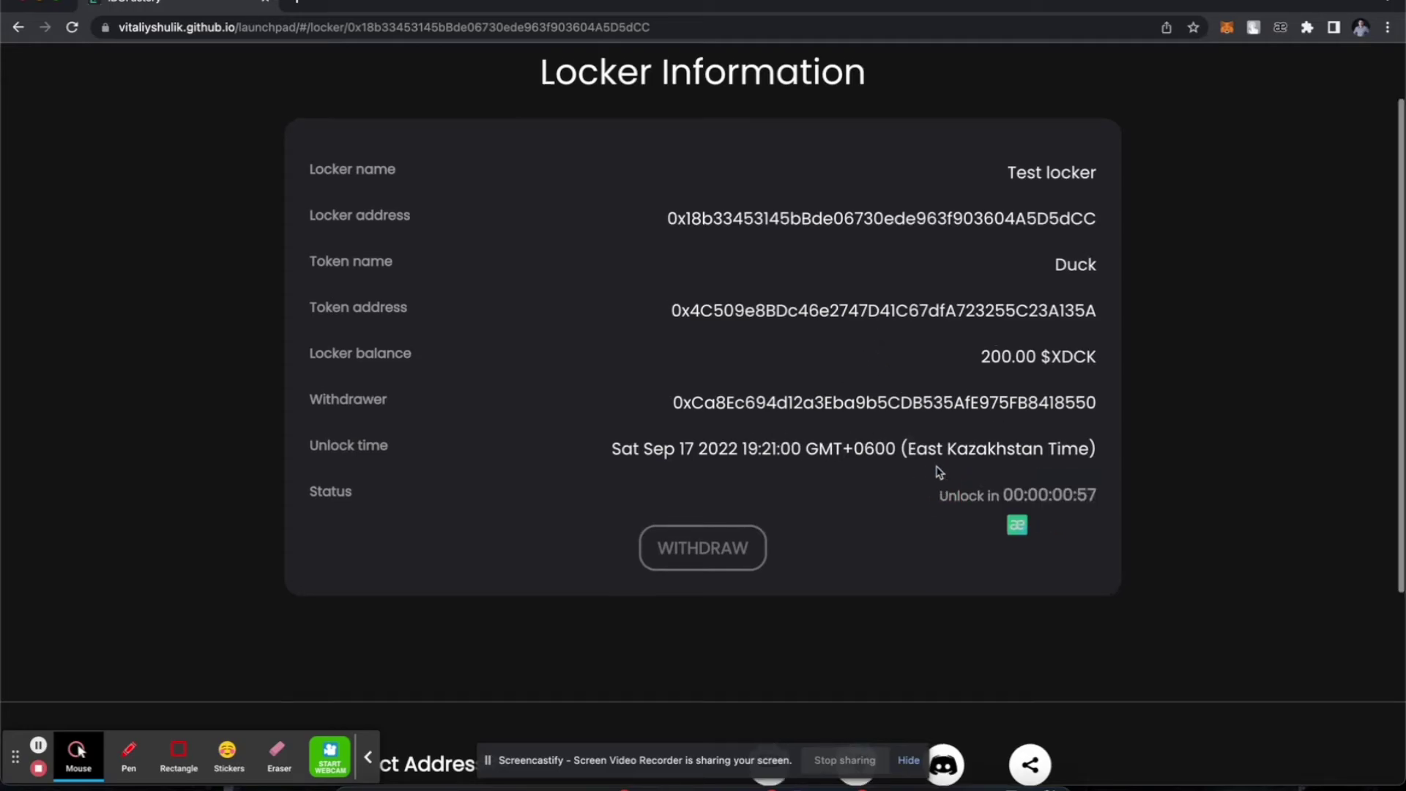
pyautogui.click(333, 100)
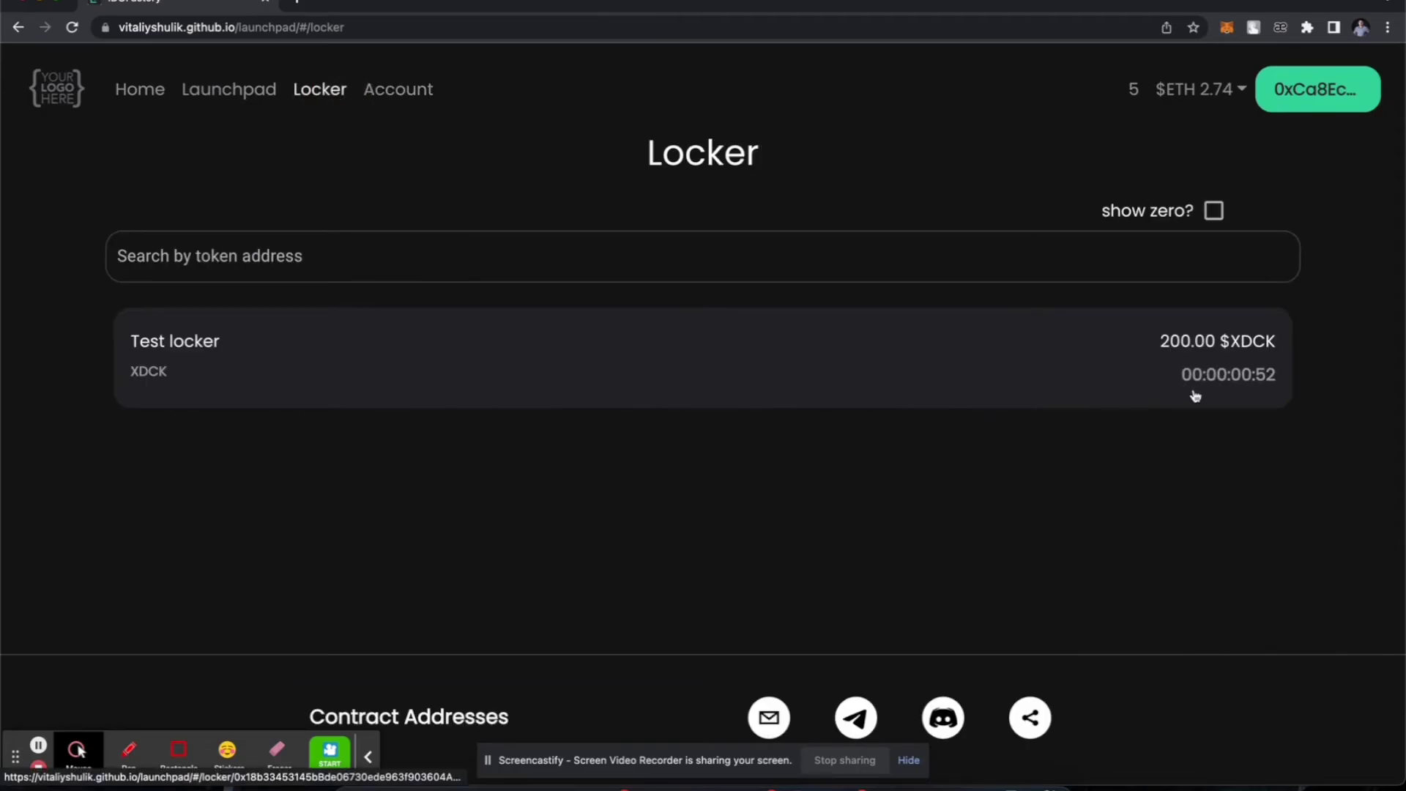
# Withdraw the 200 XDCK from the unlocked Test locker and confirm the transaction in MetaMask.
pyautogui.click(607, 367)
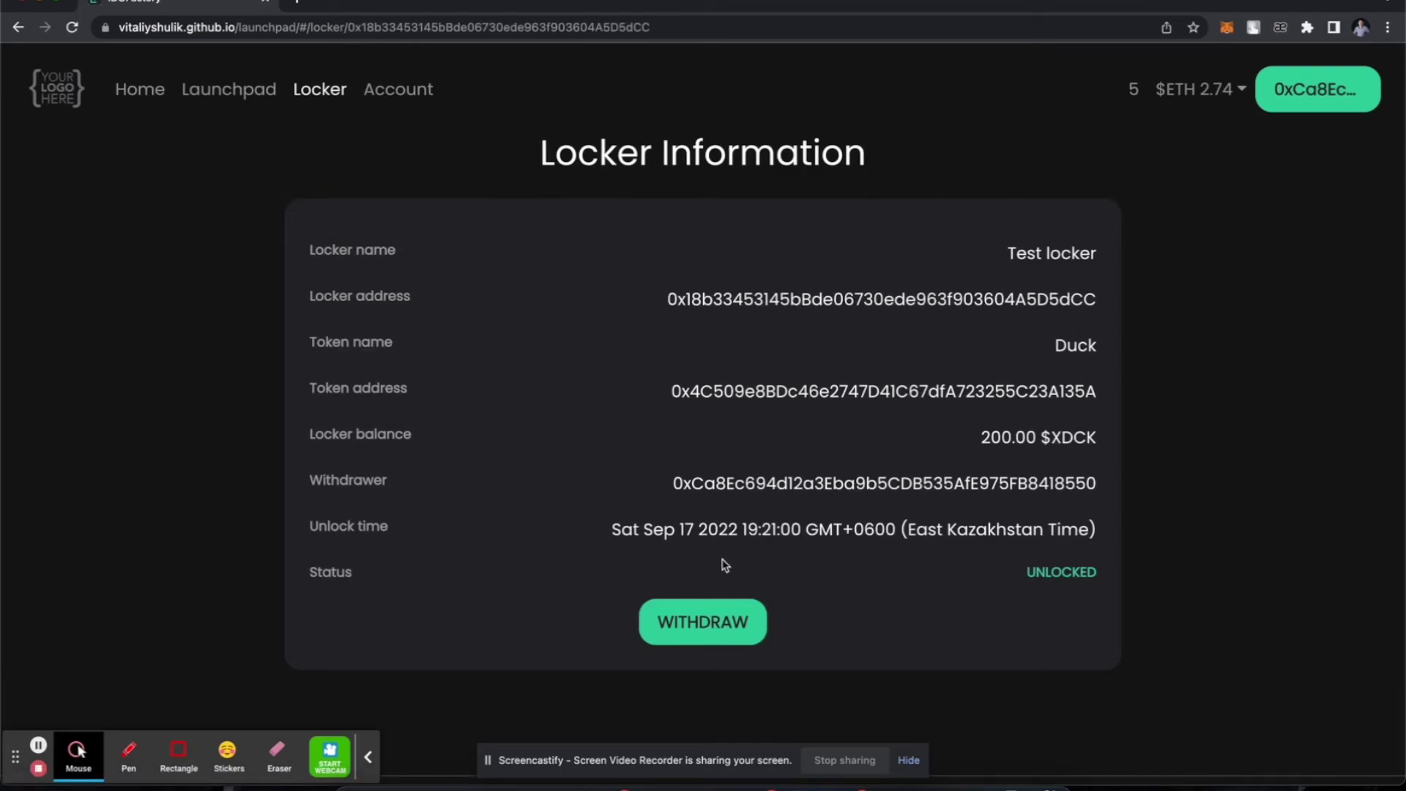
pyautogui.click(708, 640)
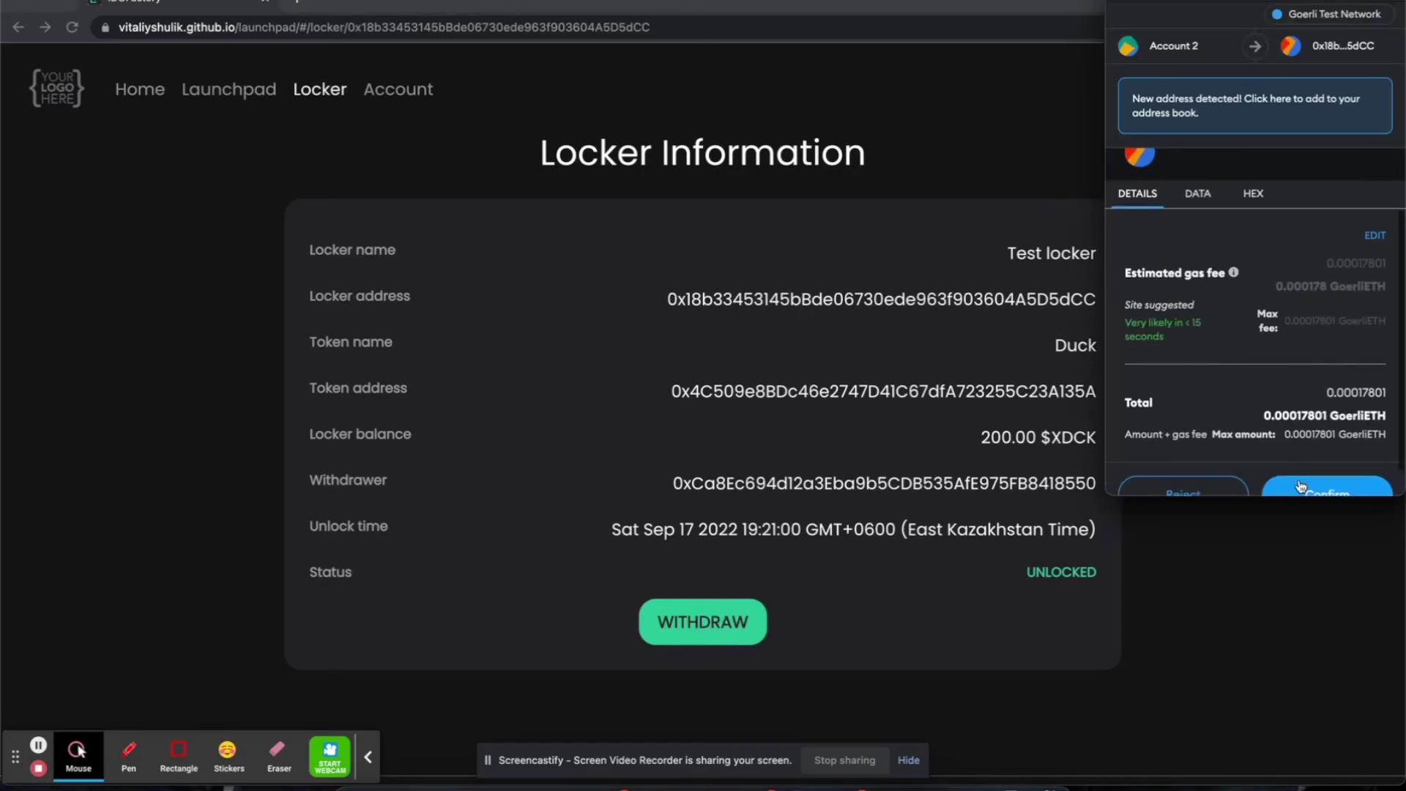
pyautogui.click(1305, 470)
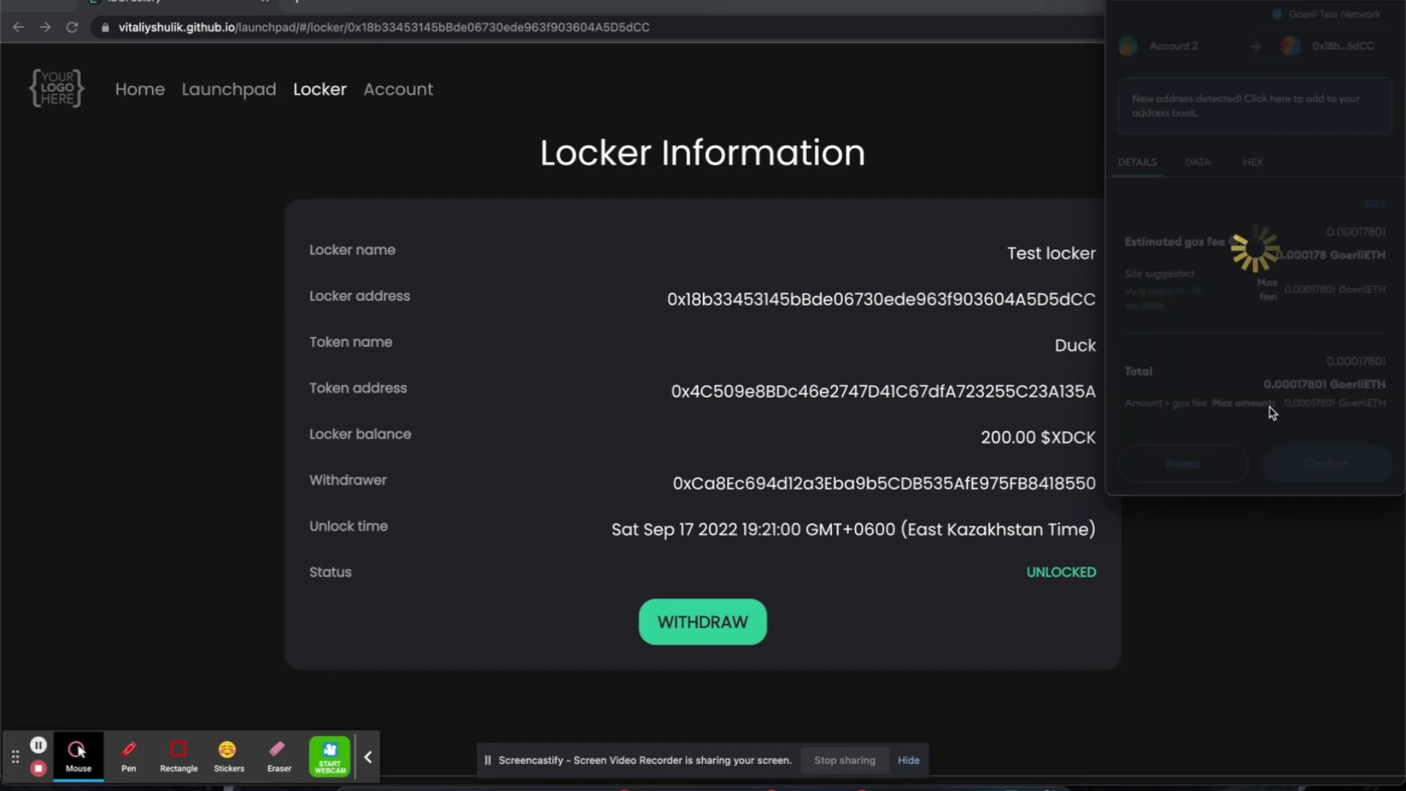
pyautogui.click(1226, 27)
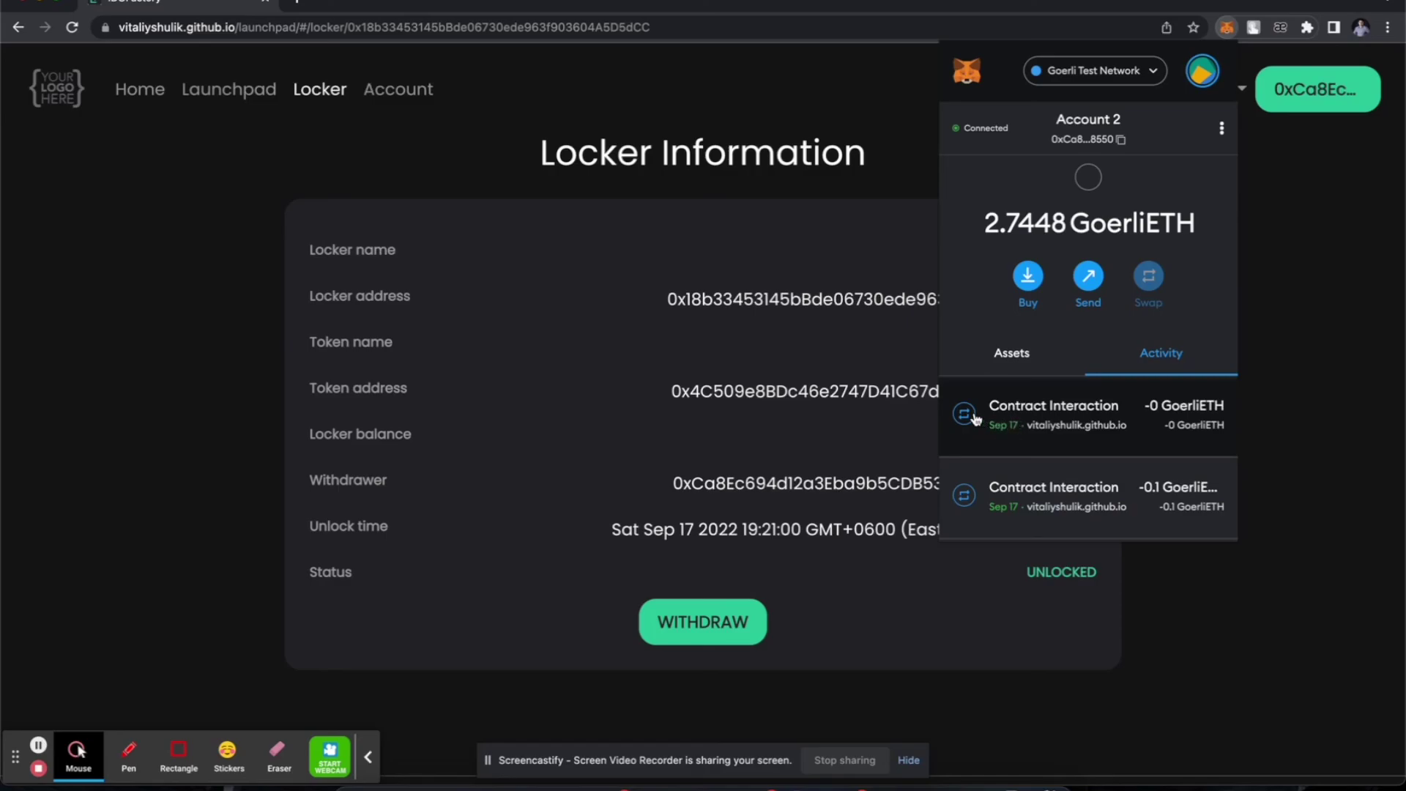
# Check the wallet's XDCK balance reads 2200, then view Test locker on the Account page.
pyautogui.click(1039, 358)
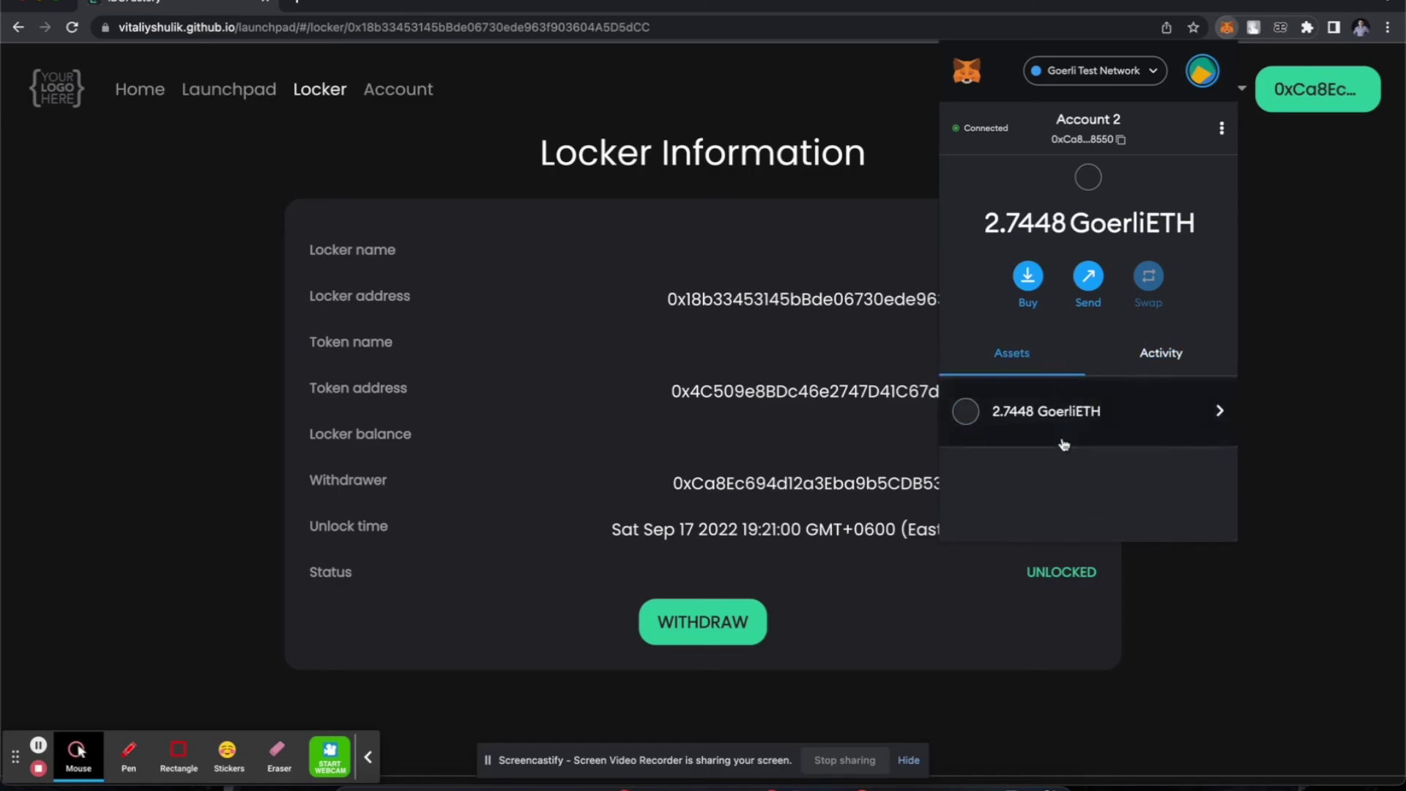
pyautogui.scroll(-1, 1062, 424)
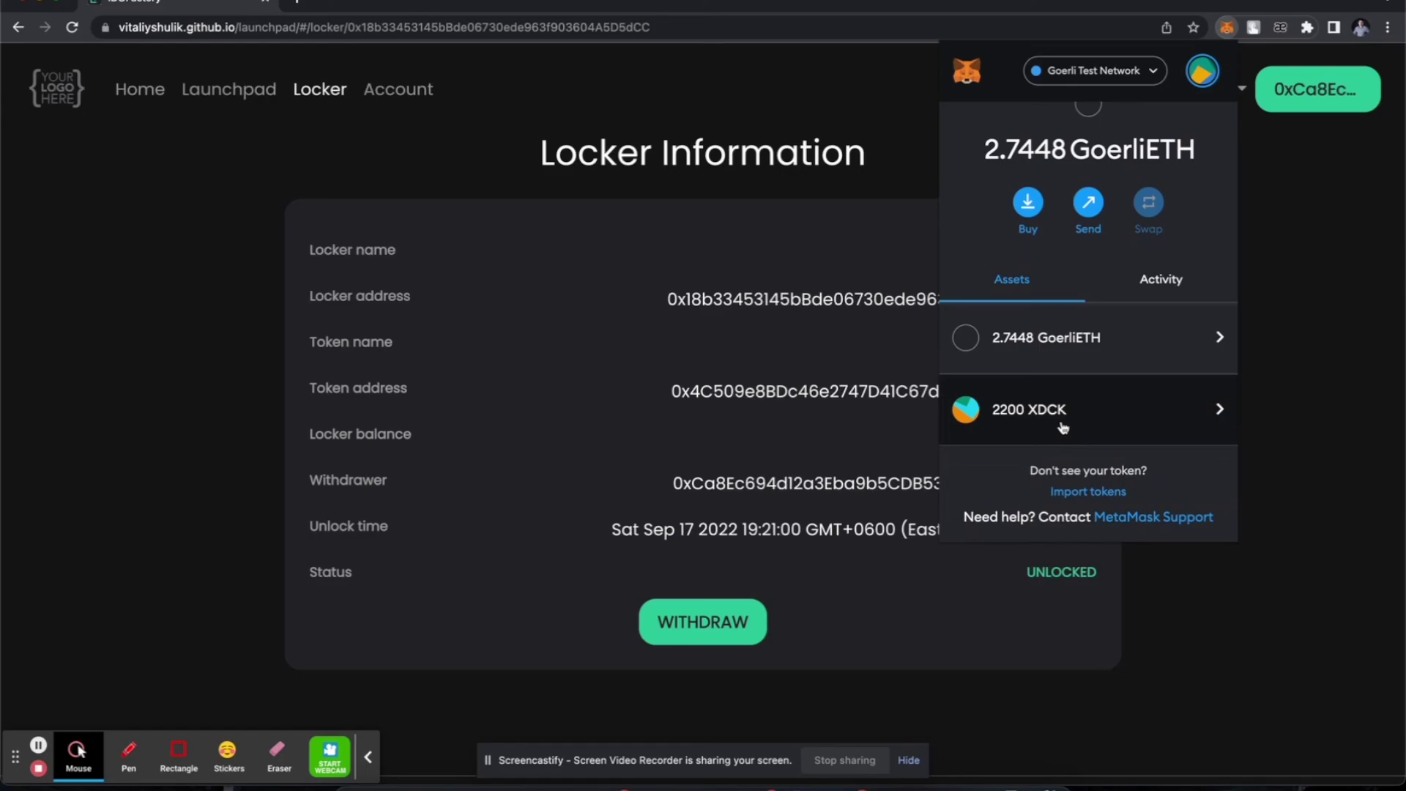
pyautogui.click(1062, 413)
pyautogui.click(631, 444)
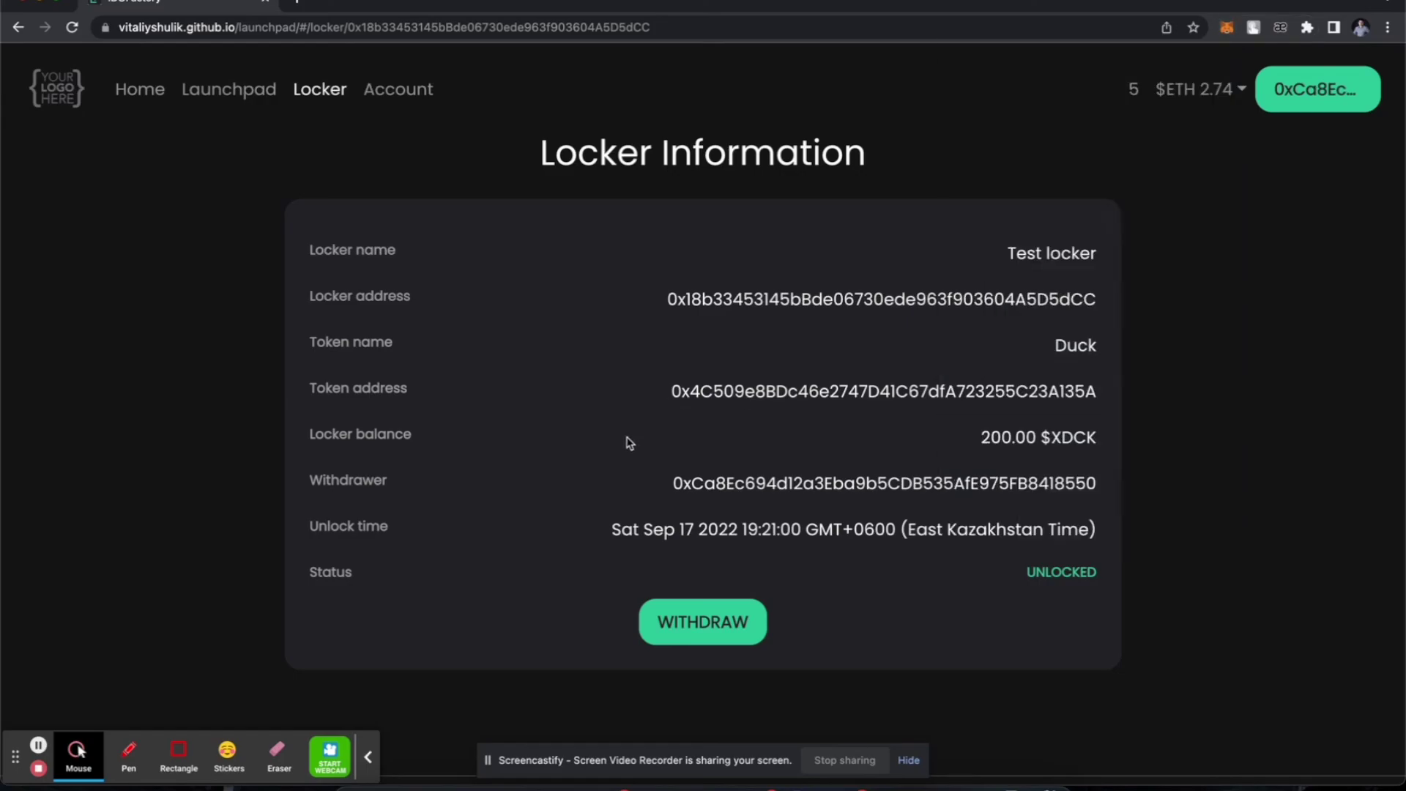
pyautogui.click(390, 93)
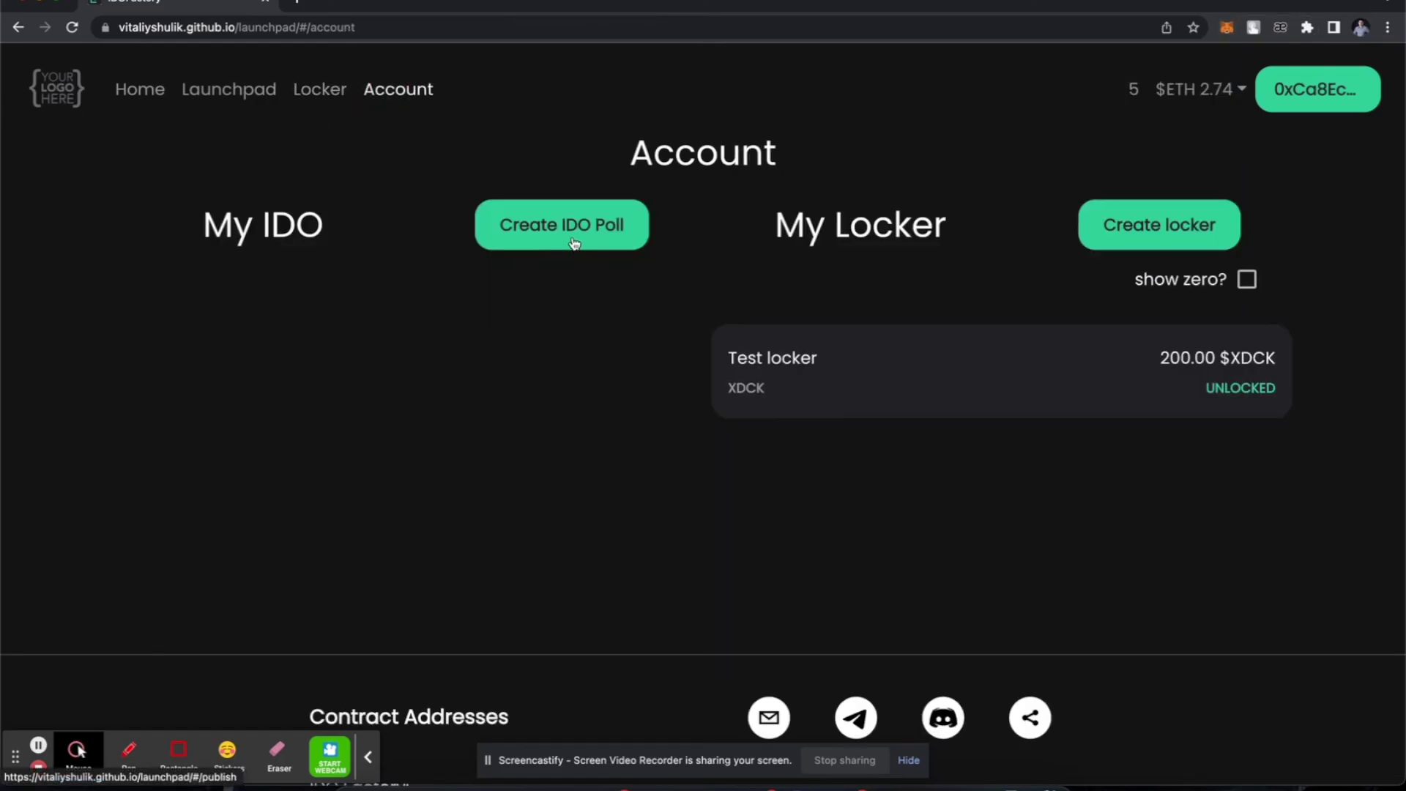